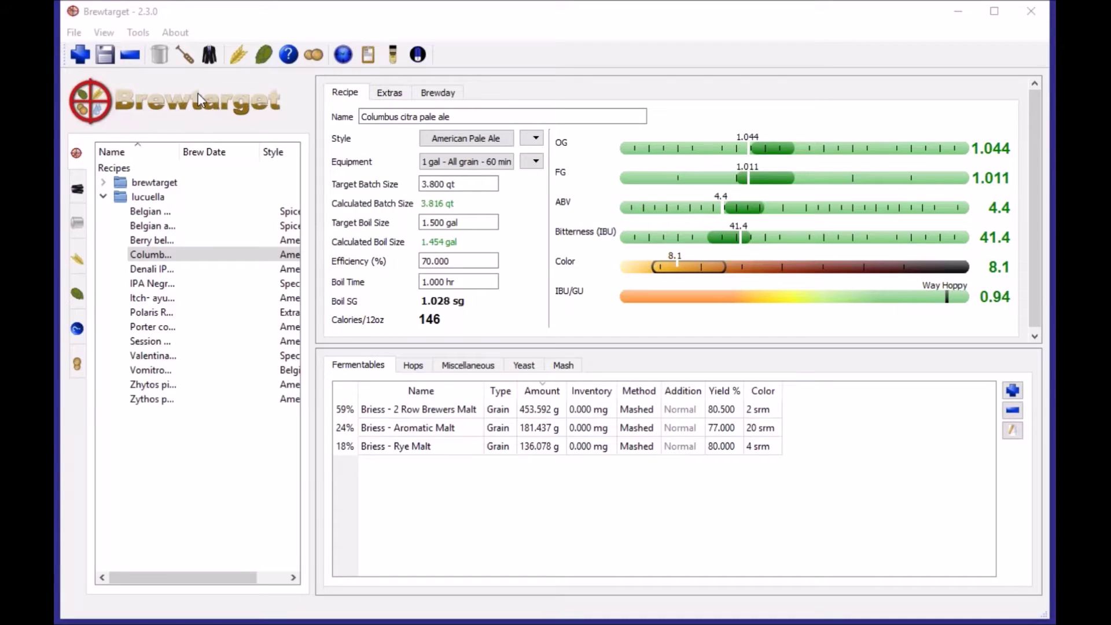
Step: Create a new recipe named "Pale Ale SMASH"
click(78, 34)
click(113, 52)
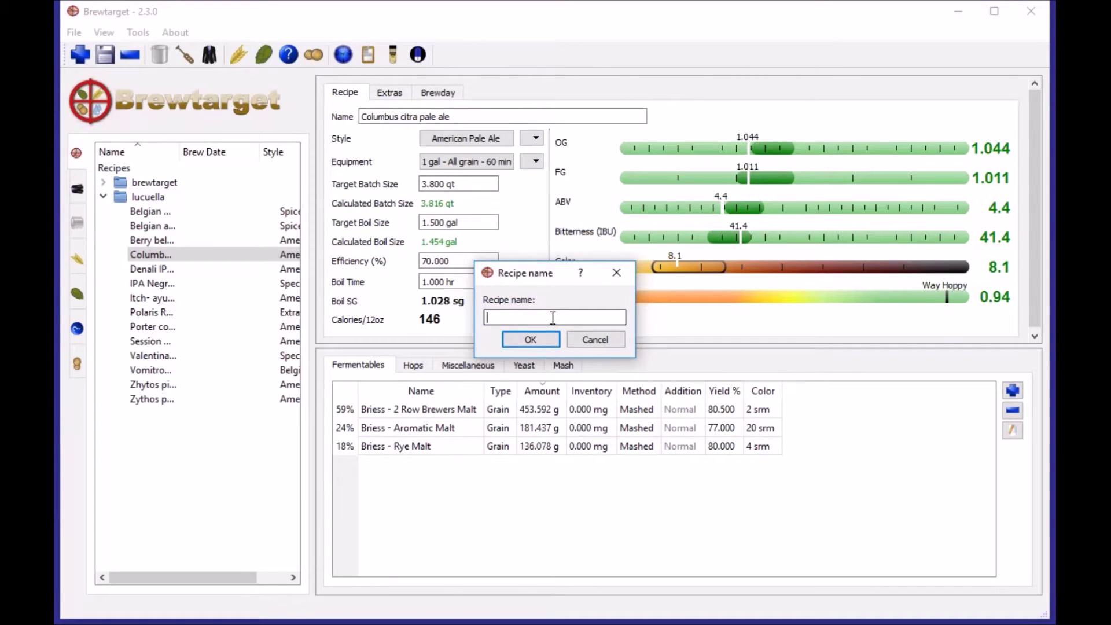
text(Pale Ale)
text(SMASH)
key(Return)
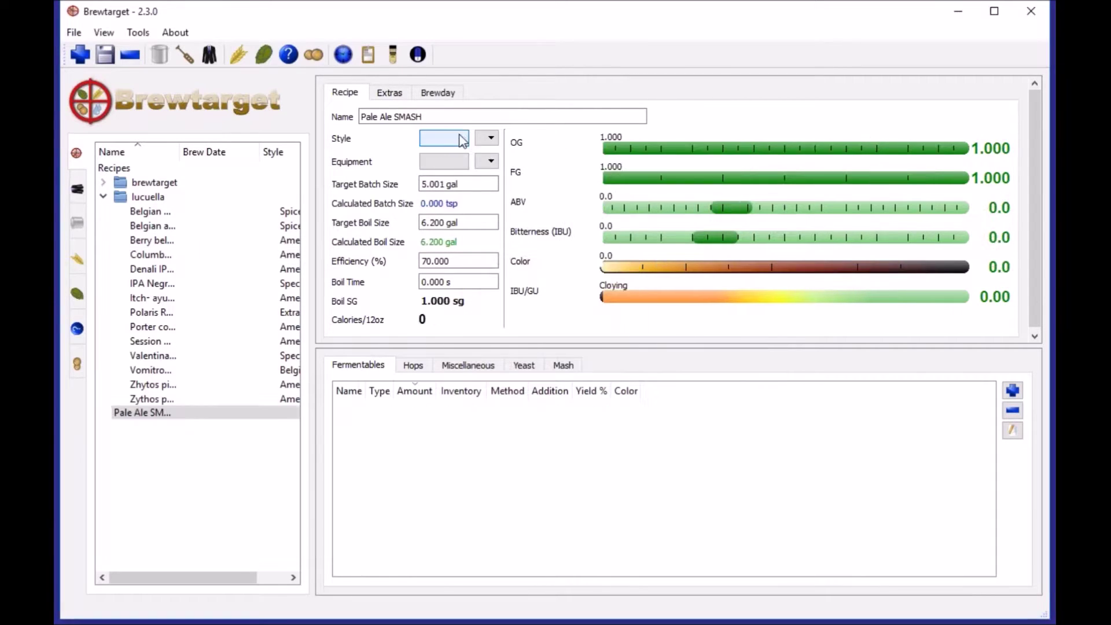
Step: Set the recipe's style to American Pale Ale and check the style's target ranges for OG and FG
click(488, 139)
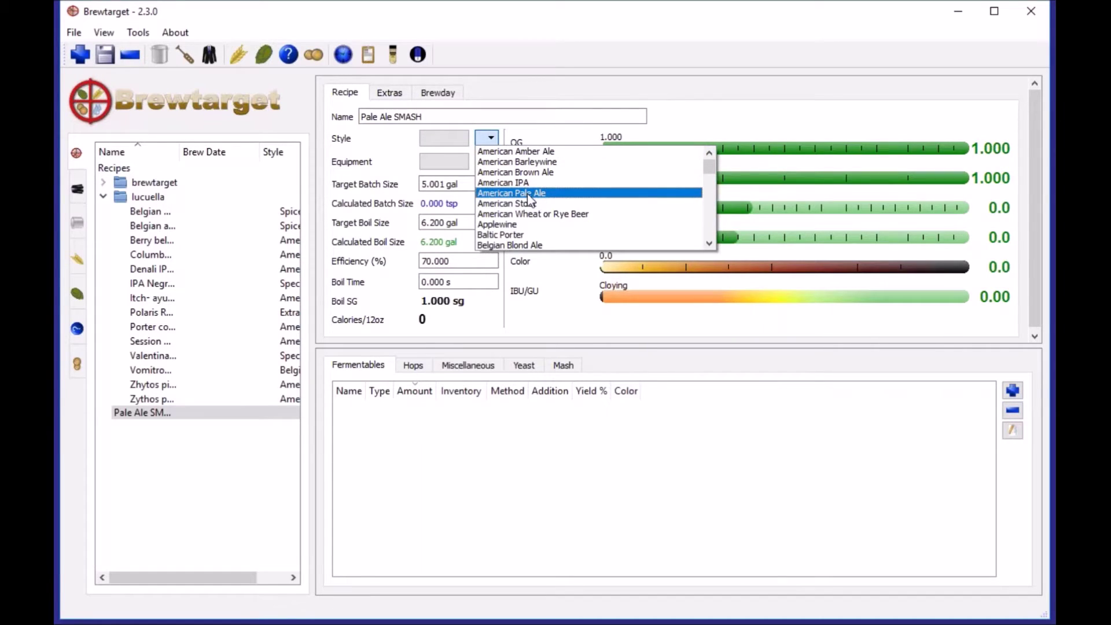
click(529, 195)
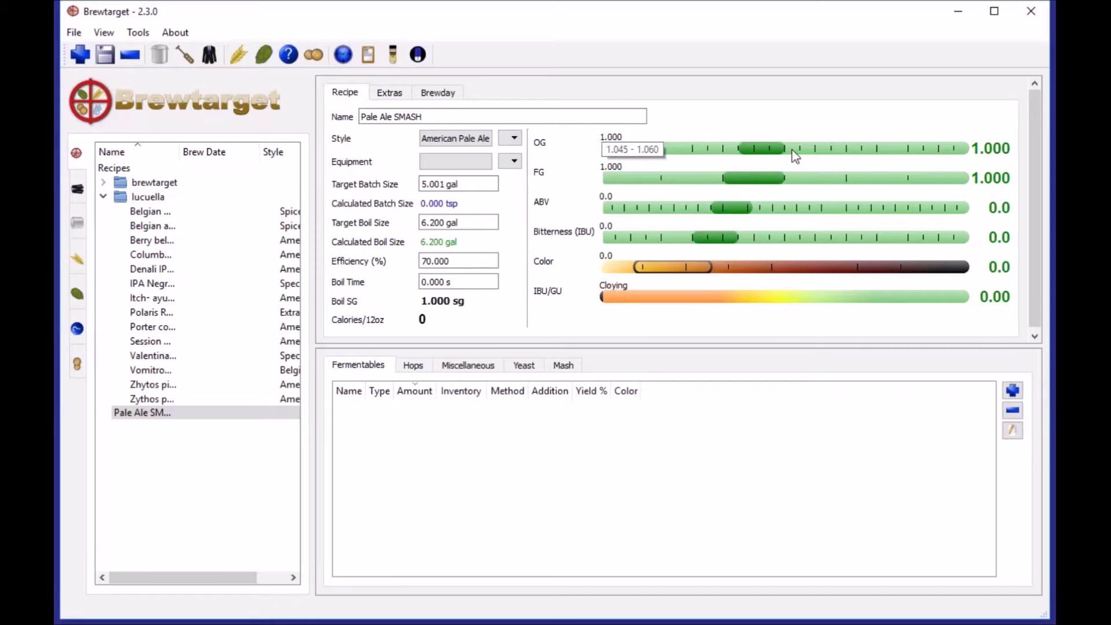
mouse_move(694, 149)
mouse_move(752, 193)
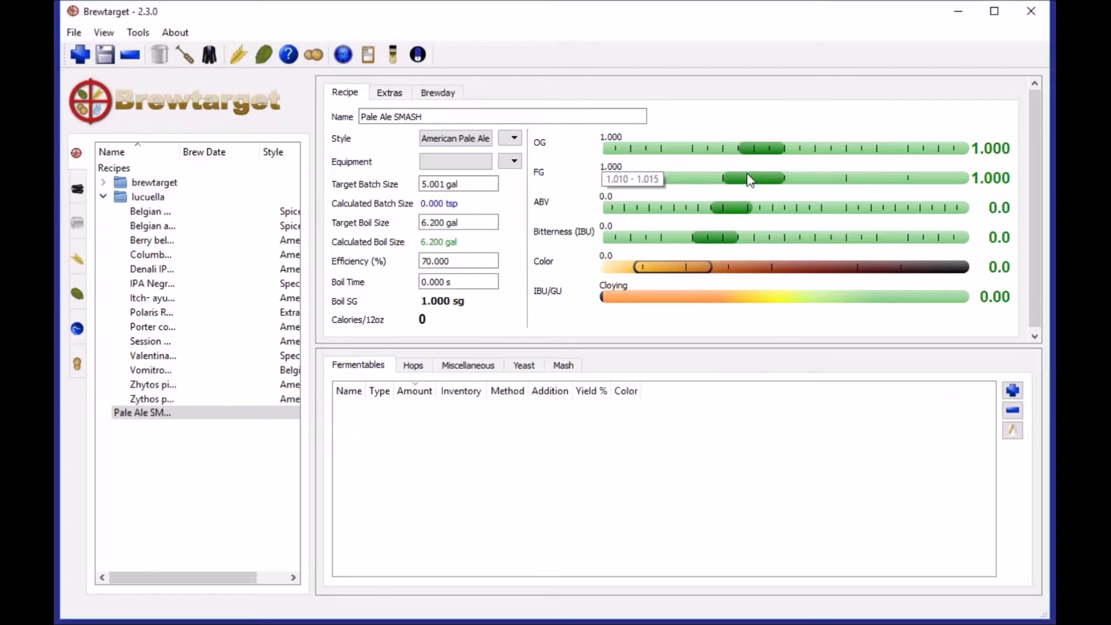
mouse_move(751, 150)
mouse_move(694, 257)
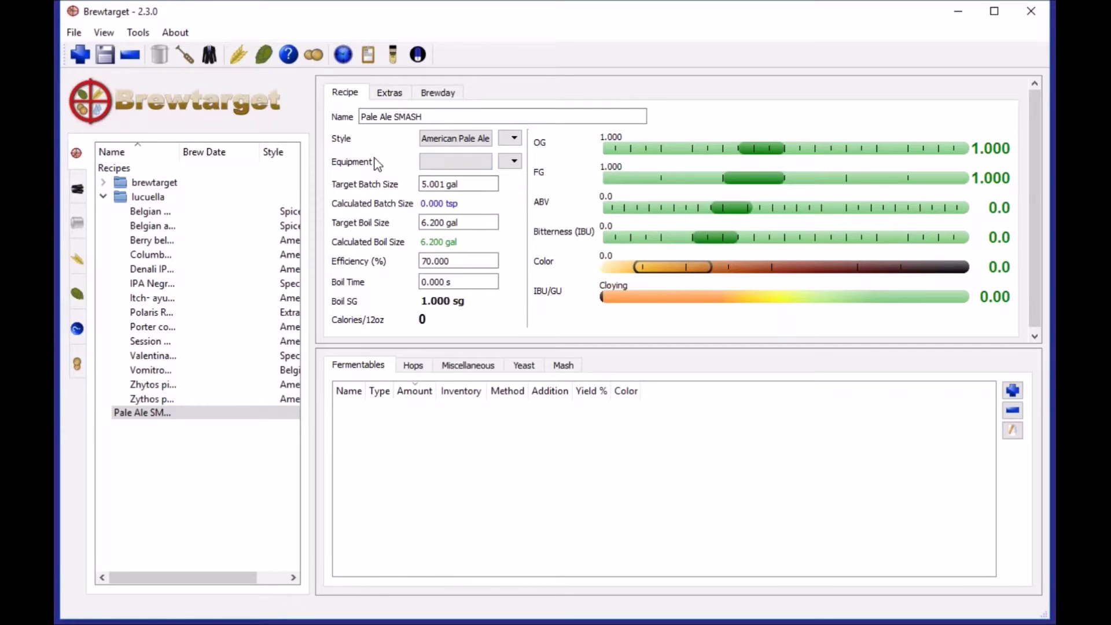
Step: Assign the "1 gal - All grain" equipment and accept its batch size, boil size and boil time for the recipe
click(512, 163)
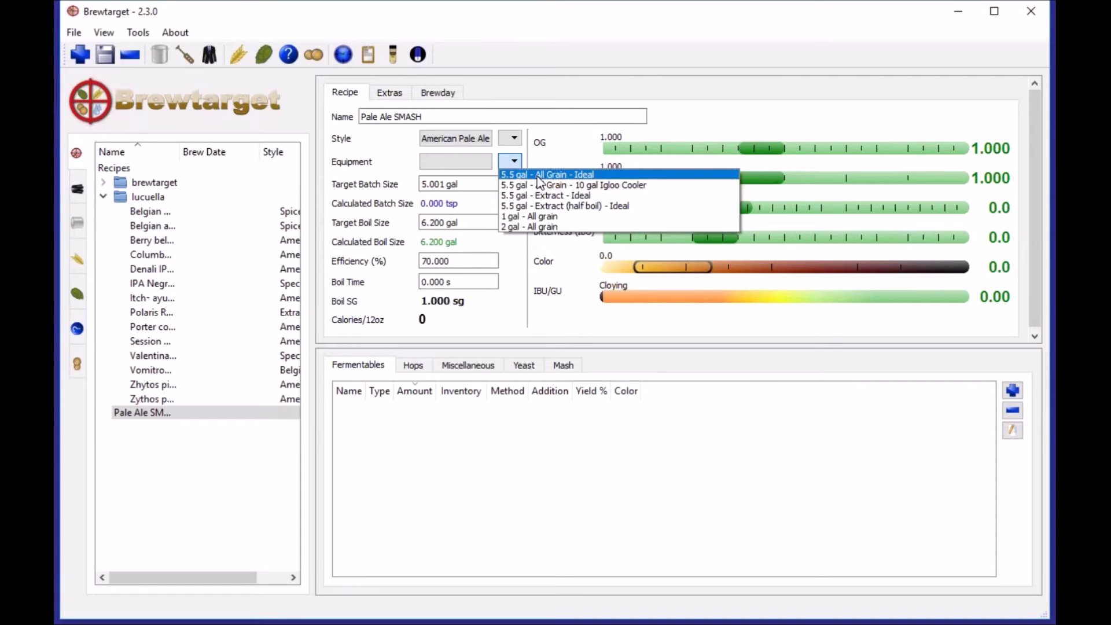
click(539, 216)
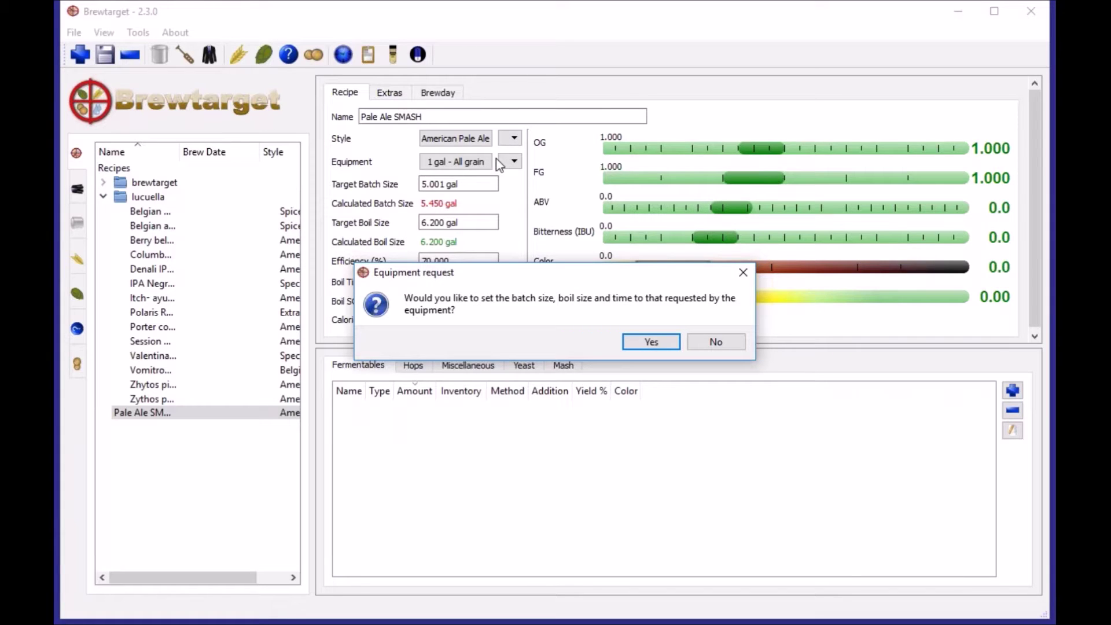
click(650, 343)
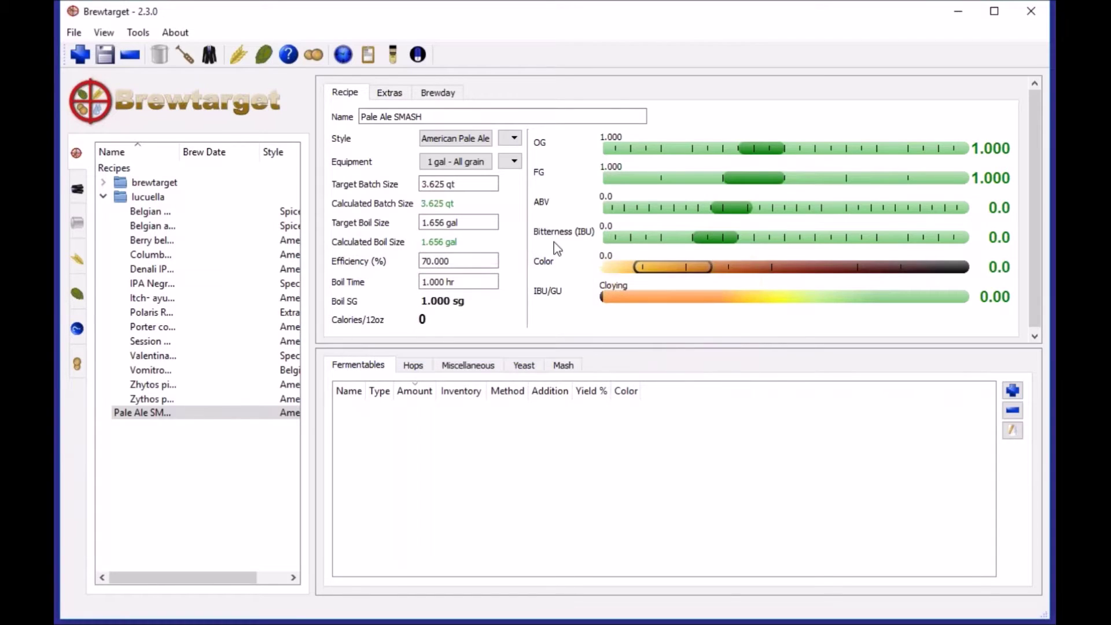
Step: Review the recipe's target batch size, target boil size, efficiency and boil time
click(489, 184)
key(shift+Tab)
click(452, 261)
drag(474, 284, 412, 285)
click(440, 282)
click(435, 261)
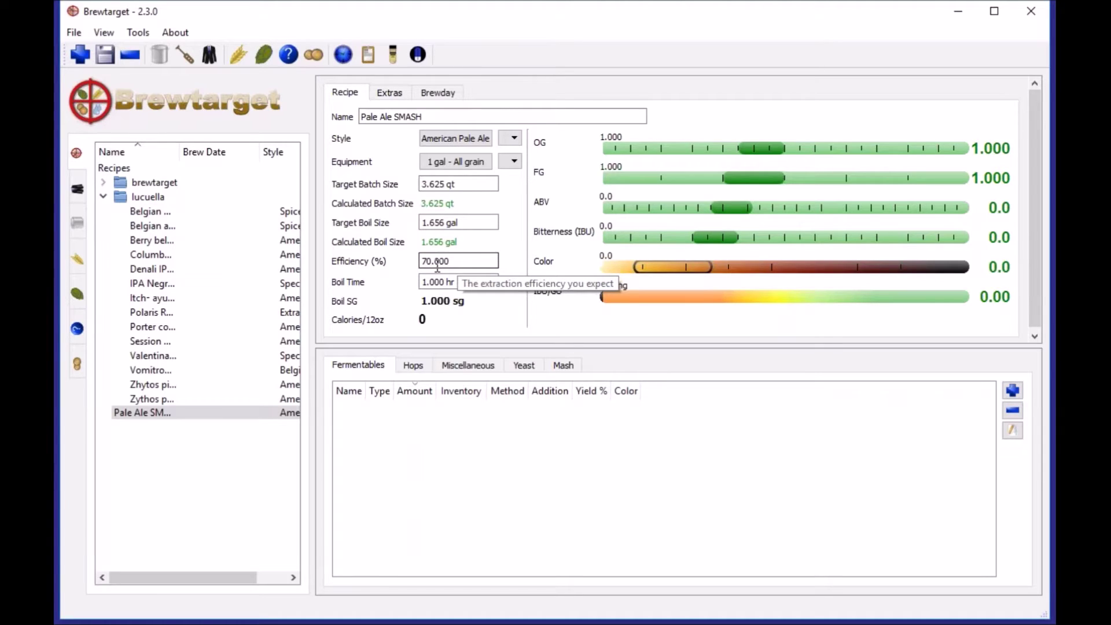
triple_click(457, 223)
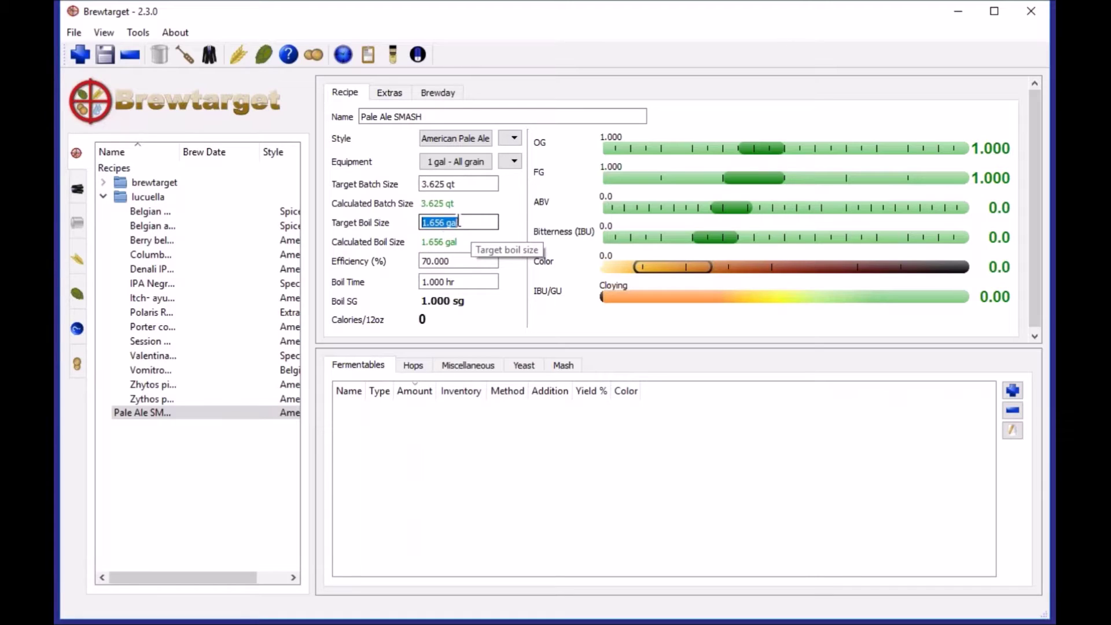
key(shift+Tab)
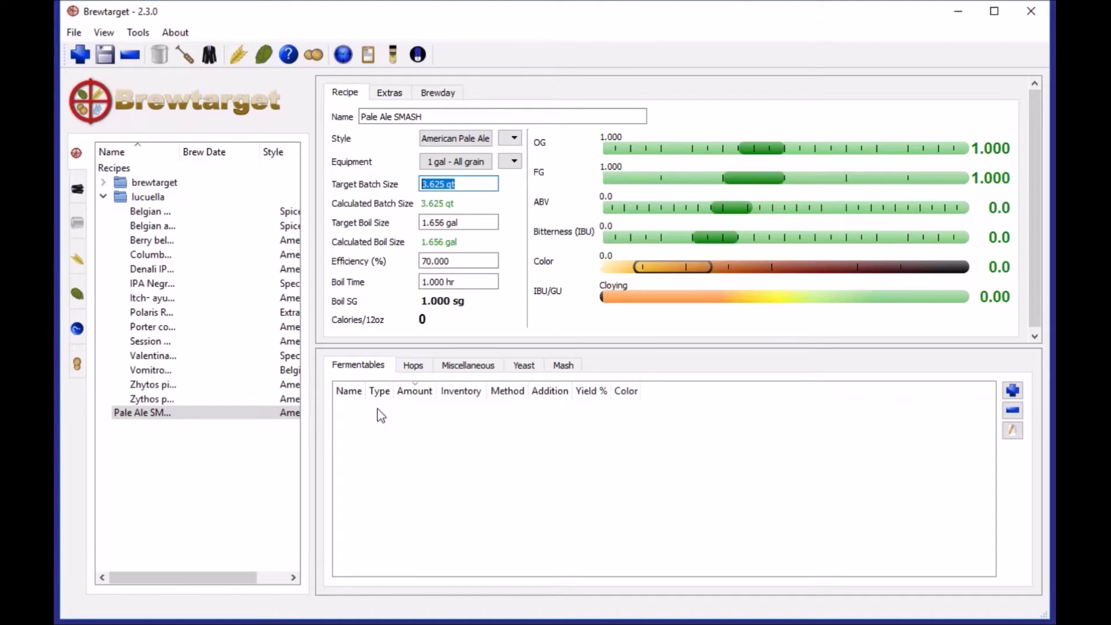
drag(394, 118, 418, 118)
click(440, 119)
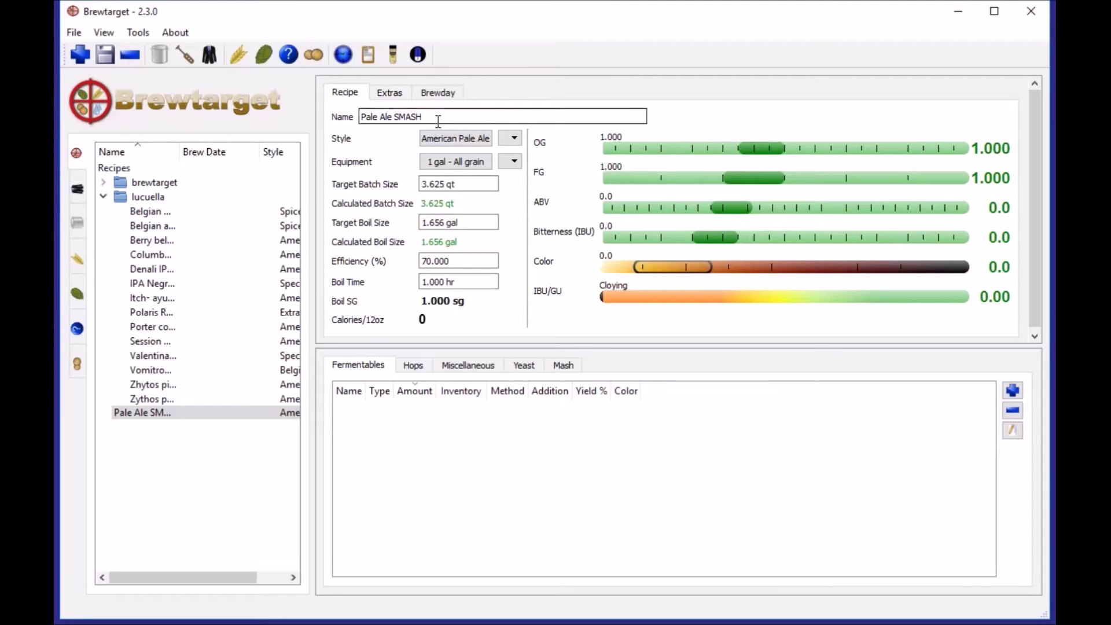
drag(426, 117, 505, 111)
click(413, 116)
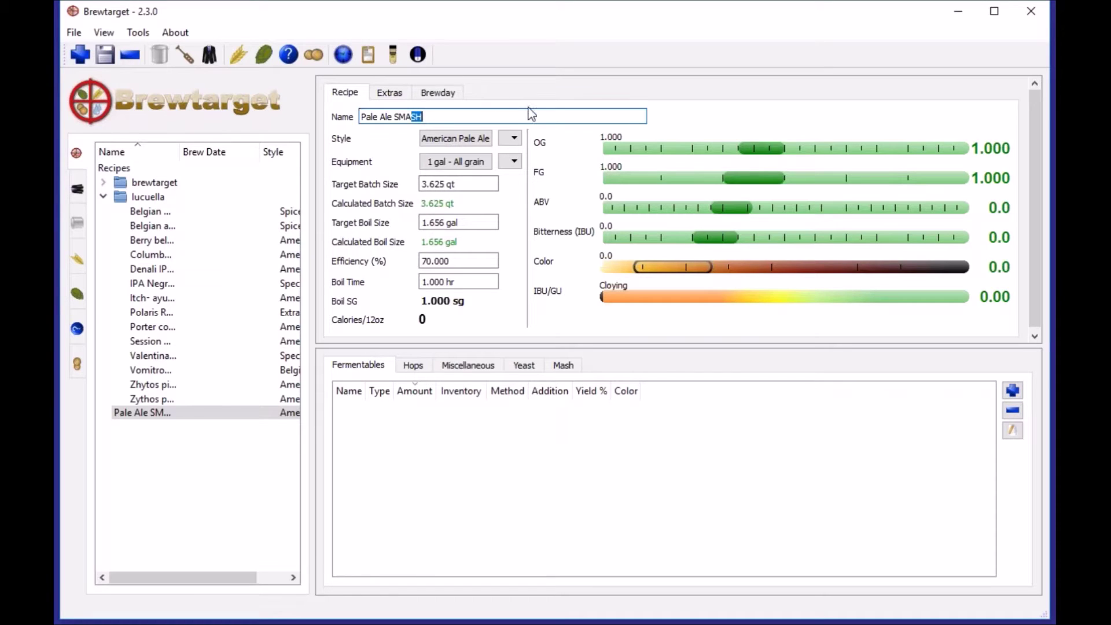
click(719, 123)
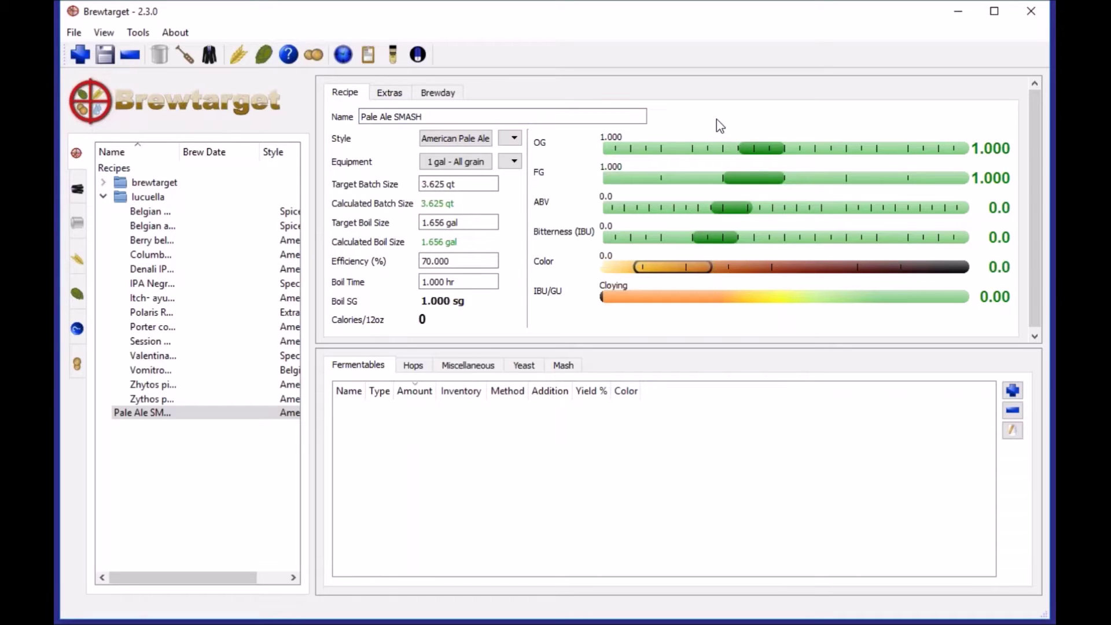
Step: Open the fermentable database for the recipe and filter it for "munich"
click(1013, 392)
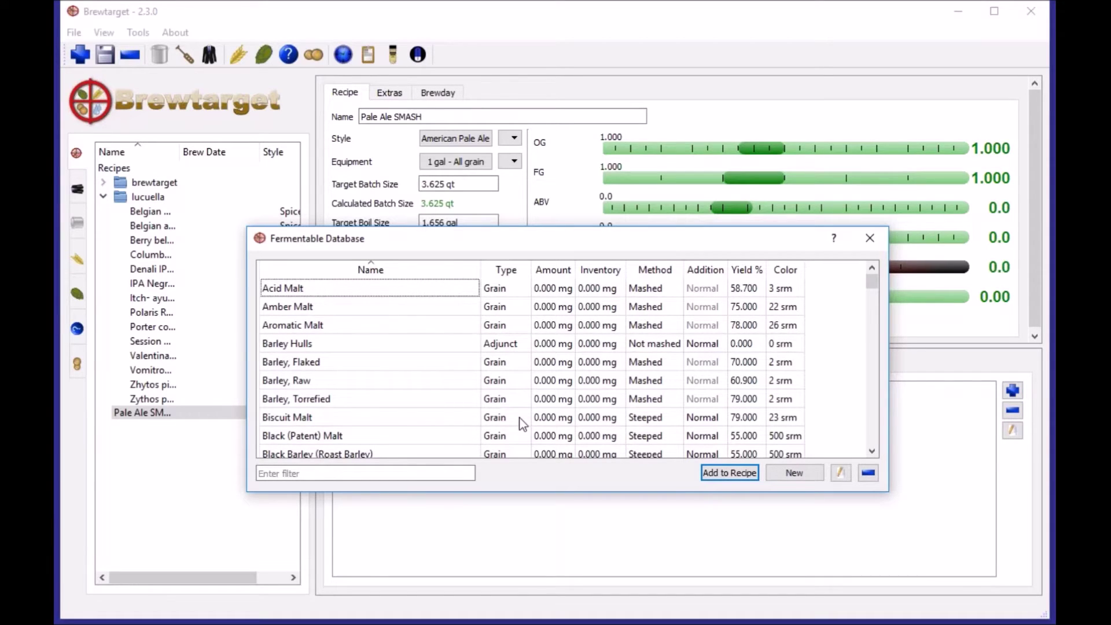
click(425, 474)
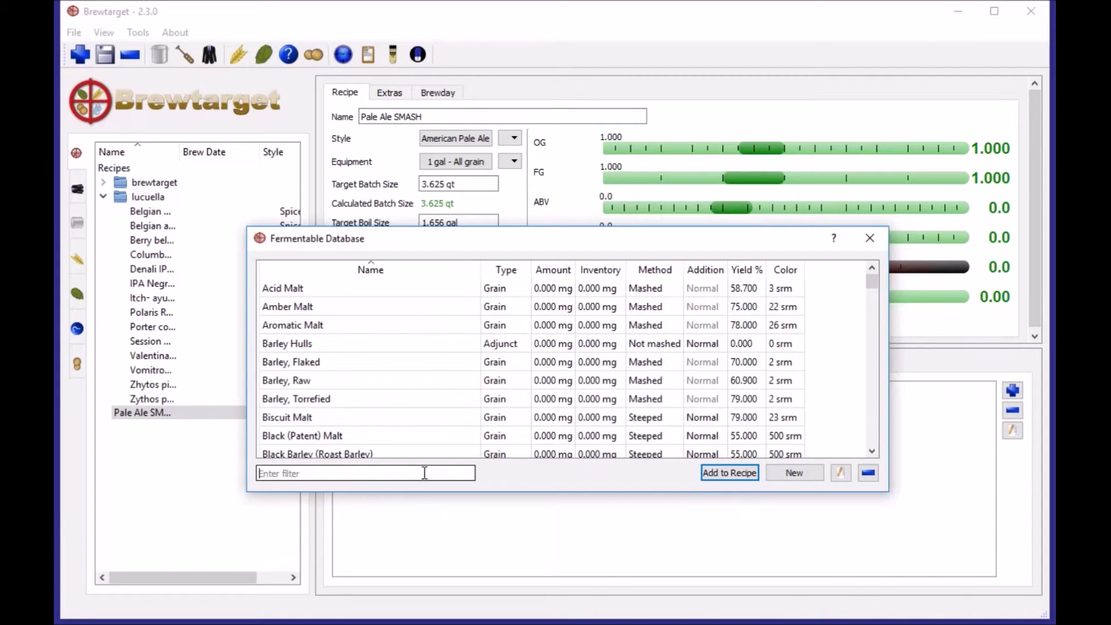
text(d)
key(BackSpace)
text(munich)
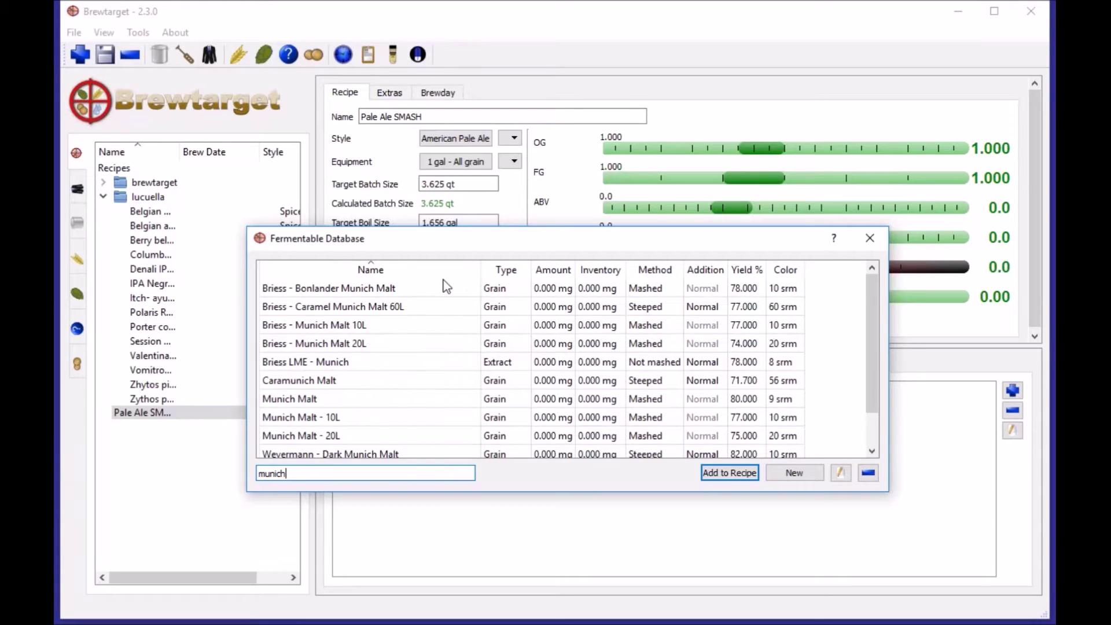
Step: Compare the Munich malts' color and yield, add "Weyermann - Dark Munich Malt" to the recipe, and close the fermentable database
scroll(523, 430, down, 1)
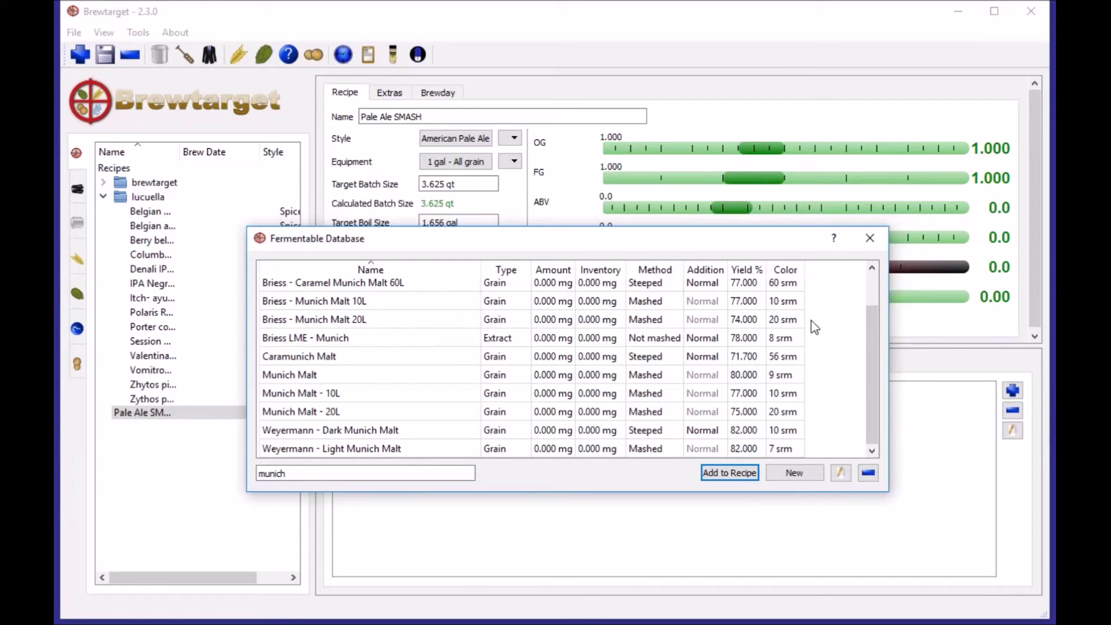
click(790, 328)
click(745, 325)
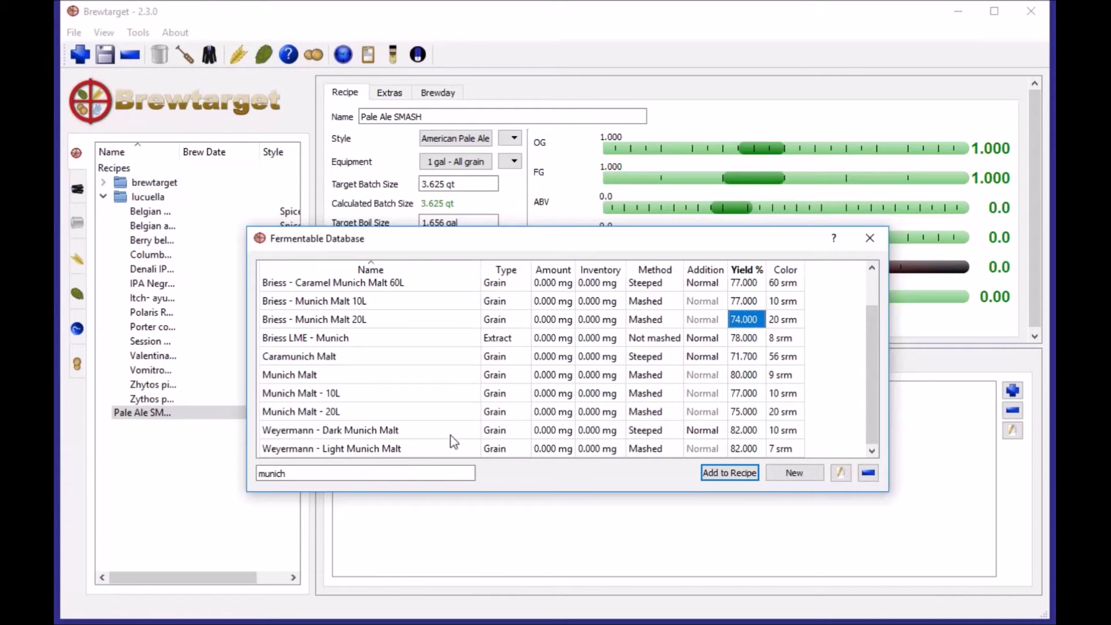
click(425, 431)
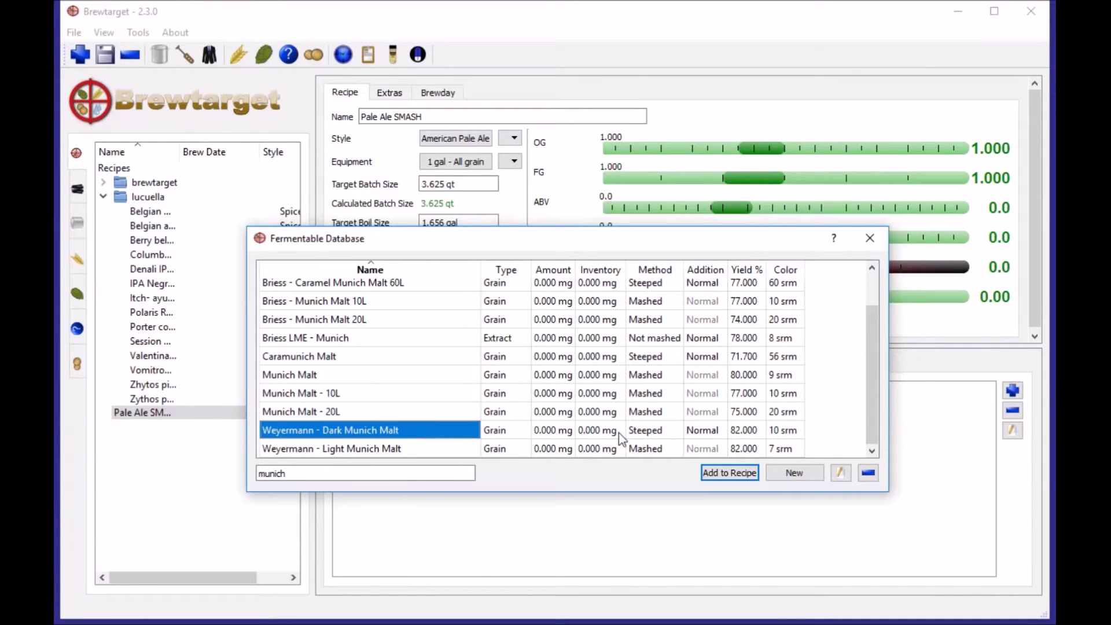
click(731, 475)
click(870, 238)
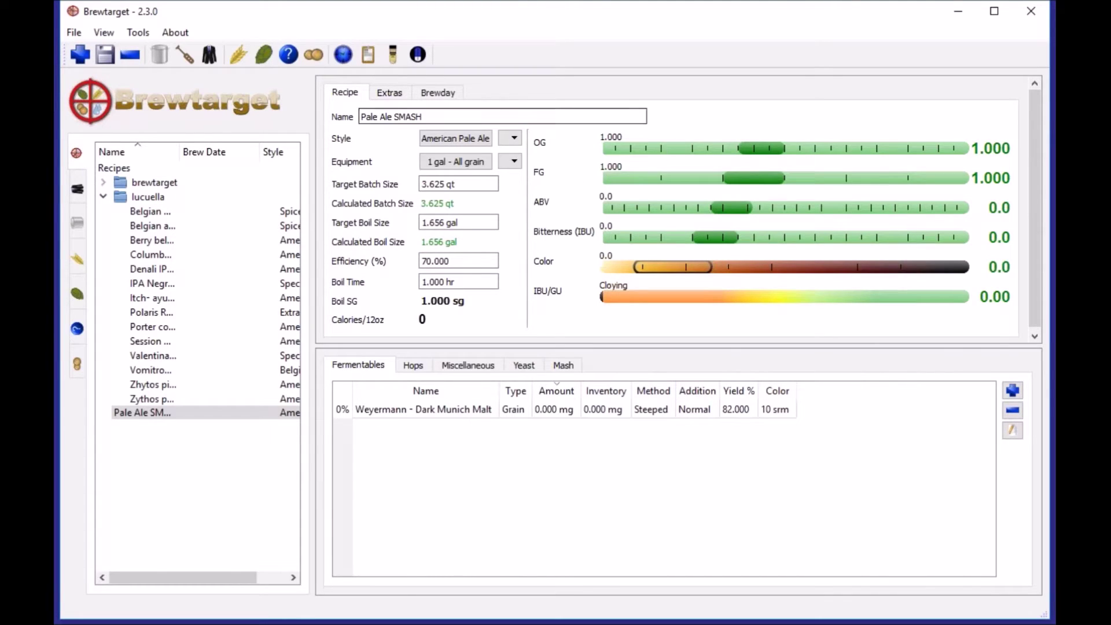
Step: Set the amount of the Weyermann Dark Munich Malt to 900 g
mouse_move(737, 214)
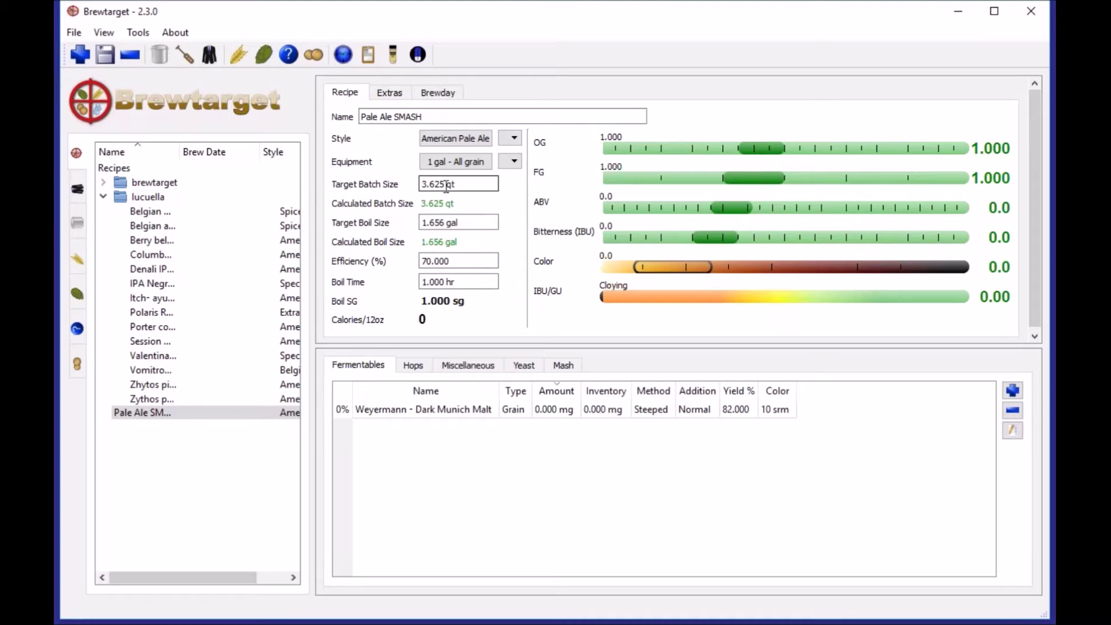
click(551, 411)
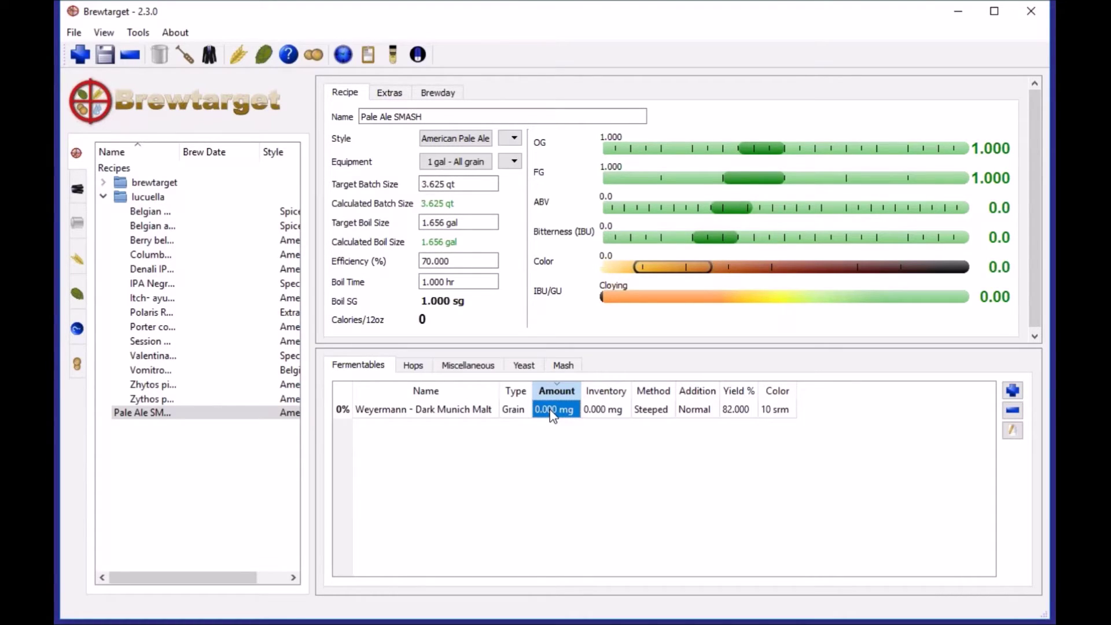
key(BackSpace)
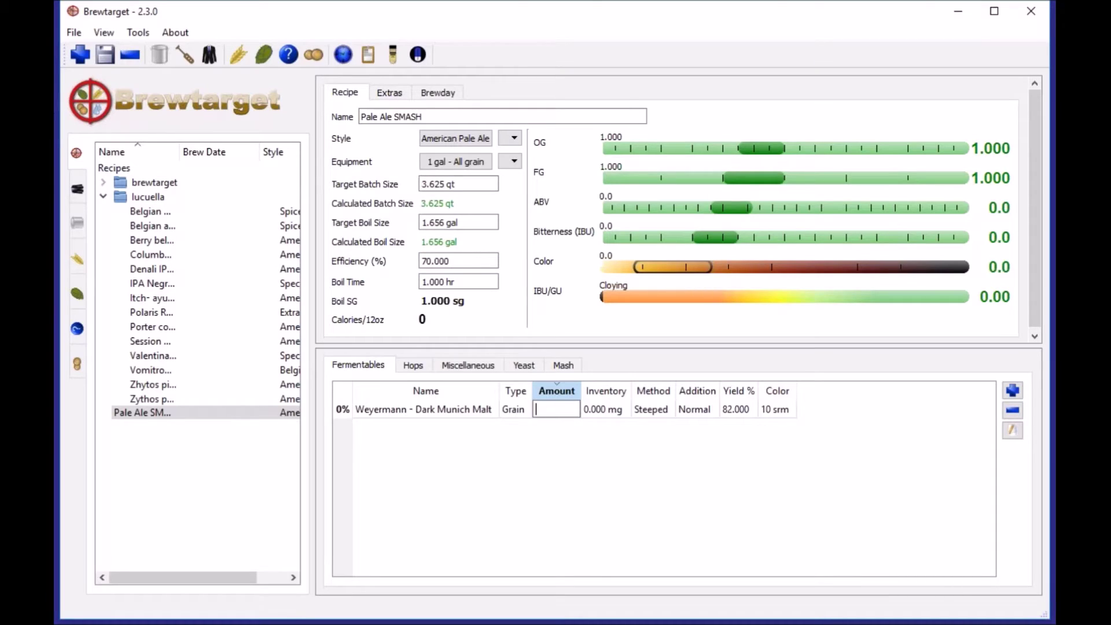
text(900 g)
key(Return)
click(565, 409)
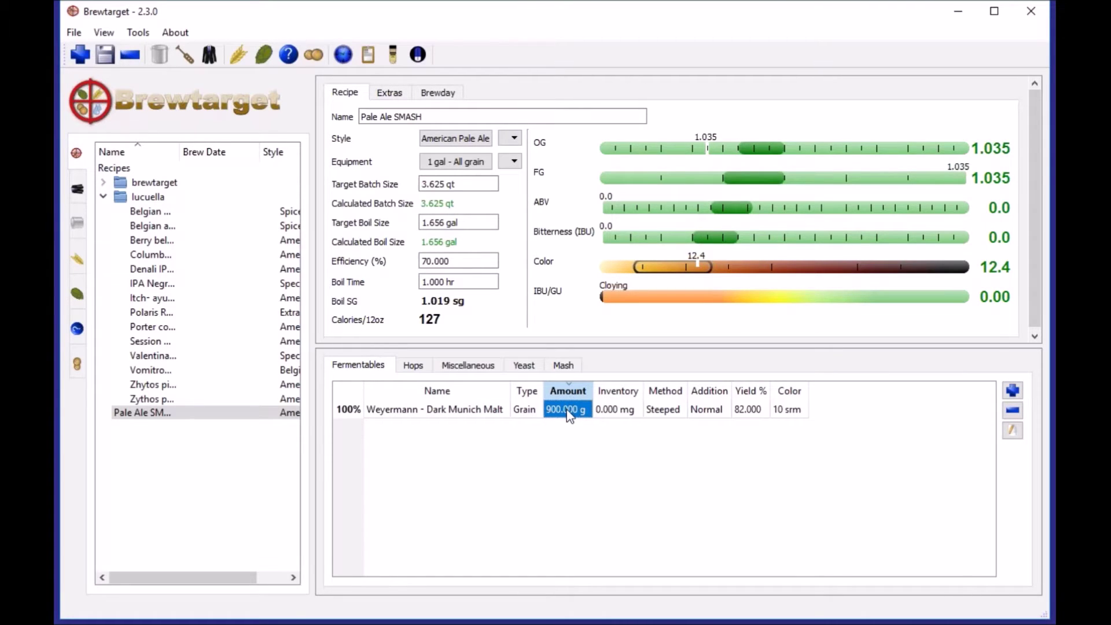
Step: Change the Dark Munich Malt's method to Mashed and check the recipe's original gravity
click(664, 411)
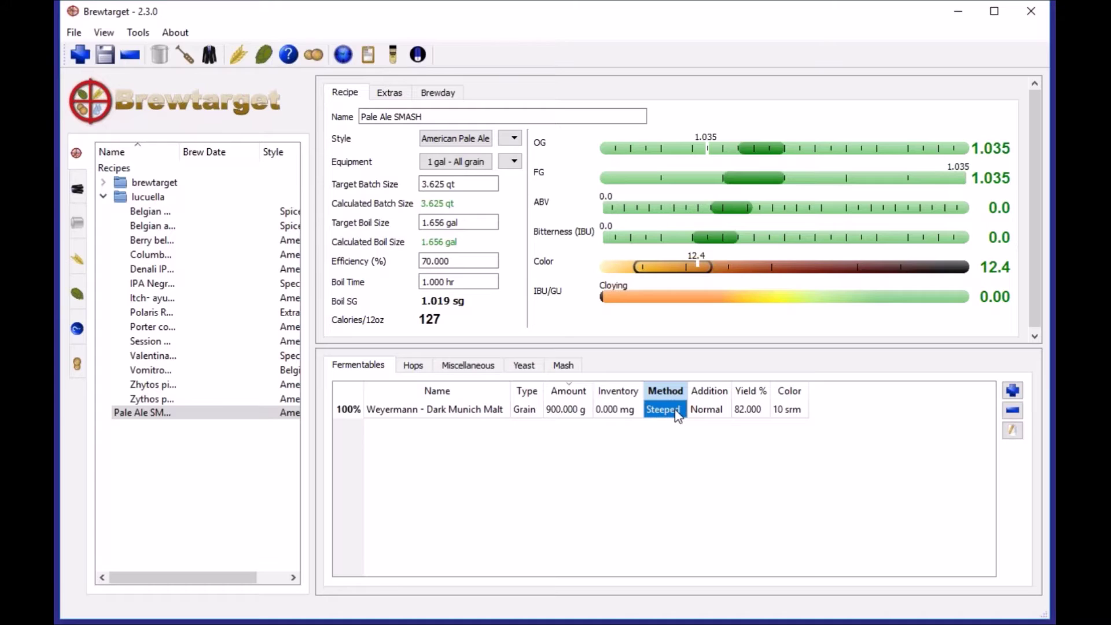
double_click(677, 415)
click(678, 411)
click(681, 424)
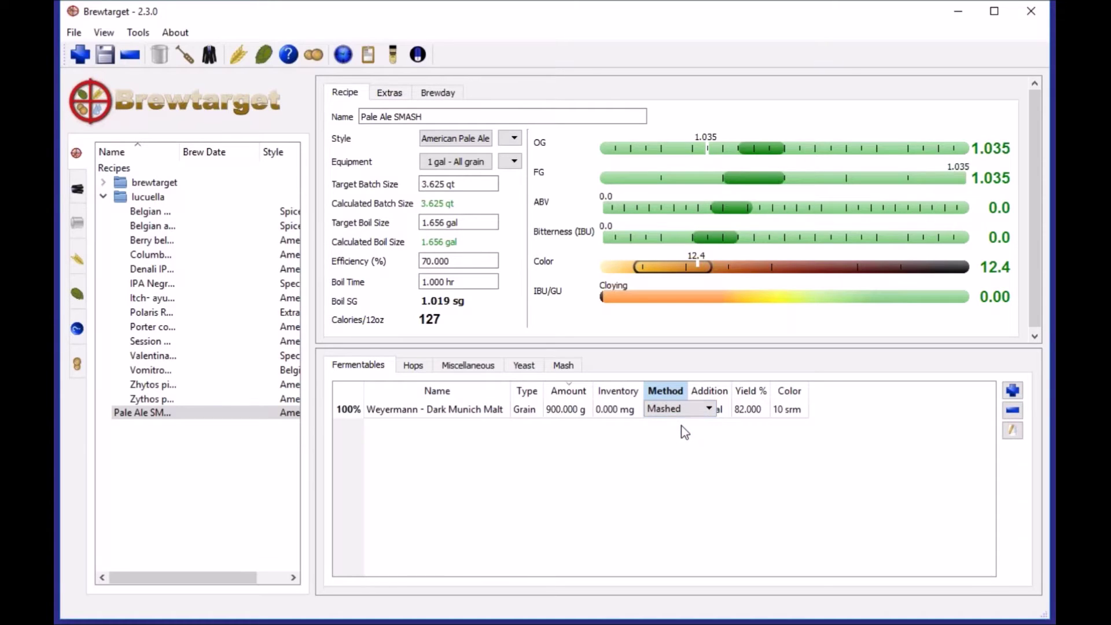
click(686, 443)
mouse_move(782, 152)
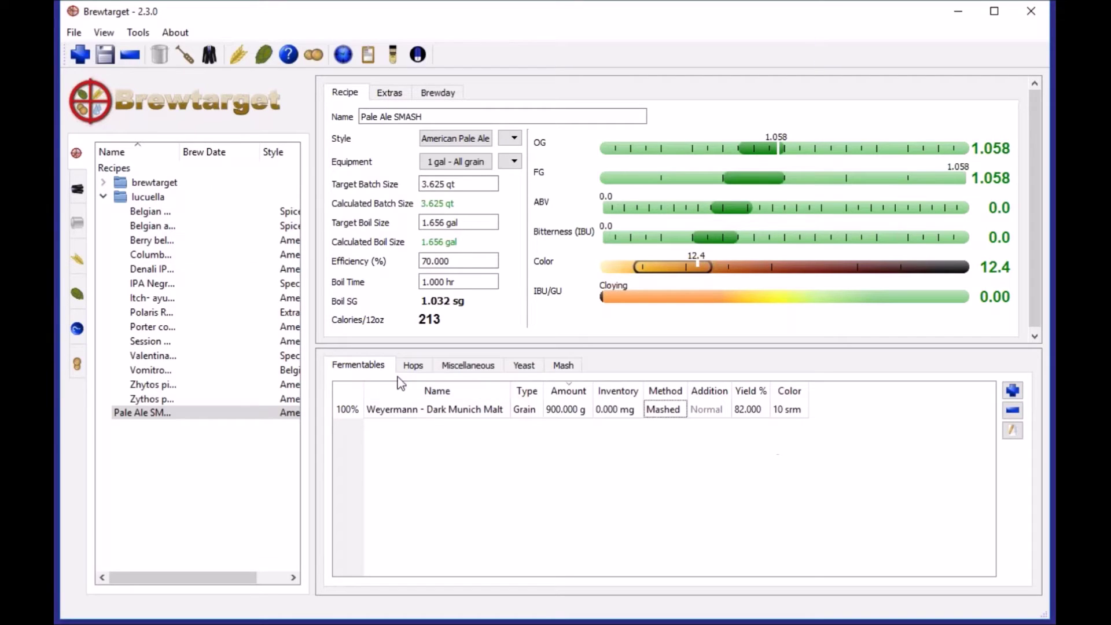
click(563, 364)
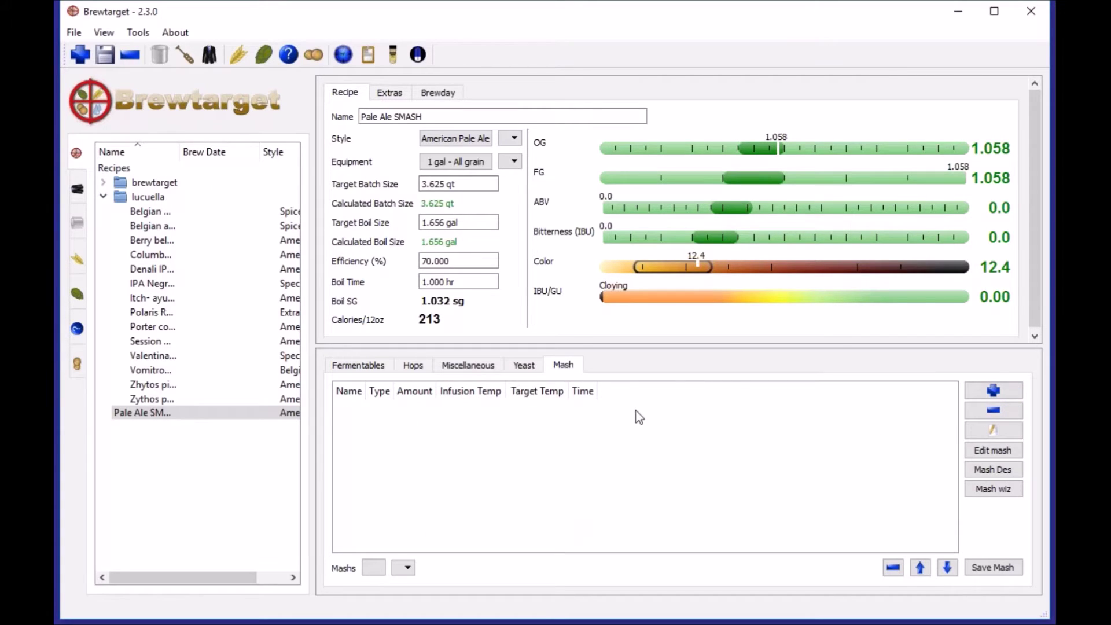
key(ctrl+Tab)
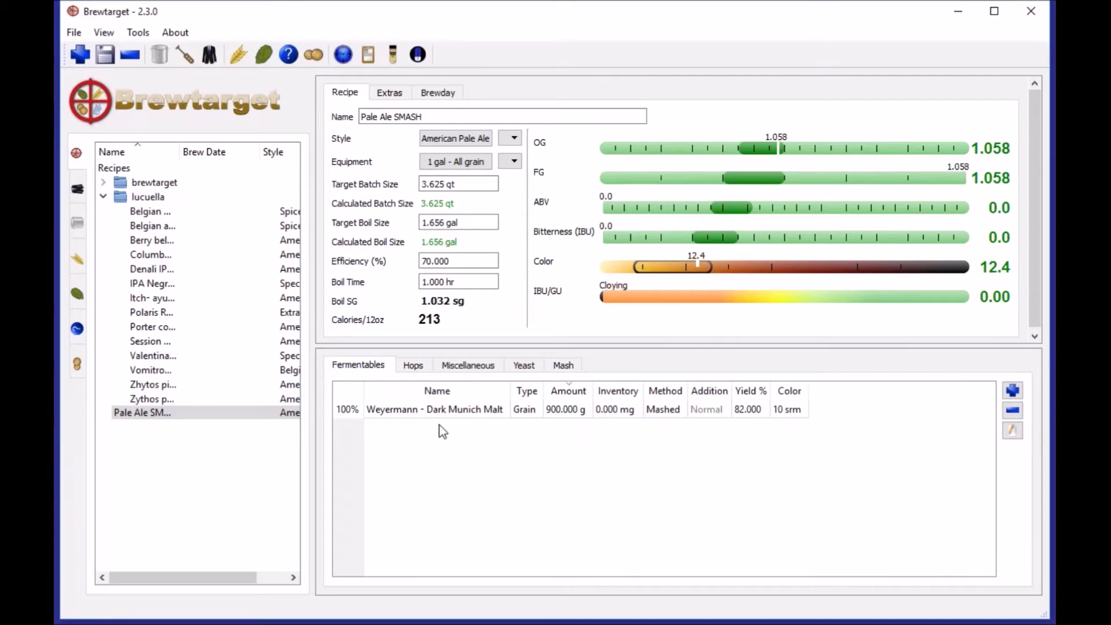
click(566, 413)
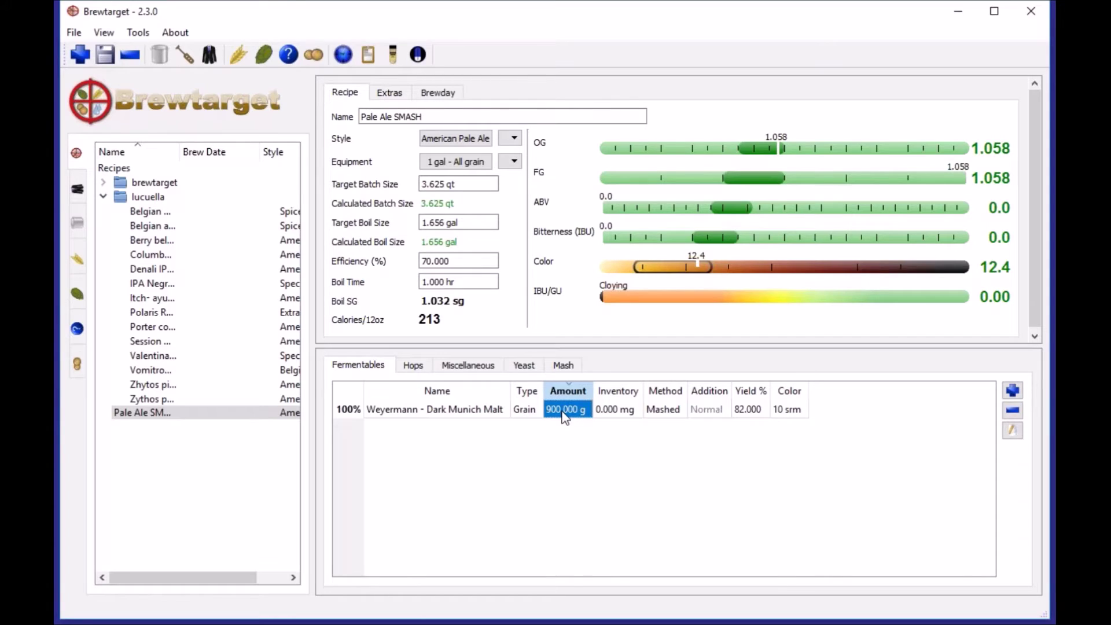
Step: Add a mash step named "conversion" to the recipe and set its target temperature to 154 F
click(564, 366)
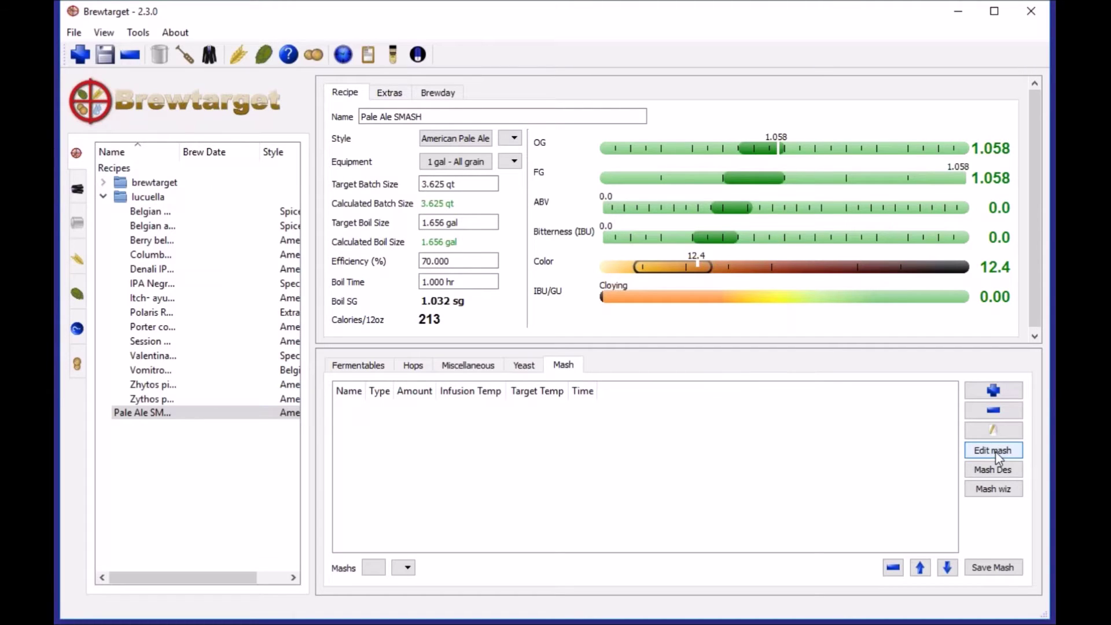
click(994, 393)
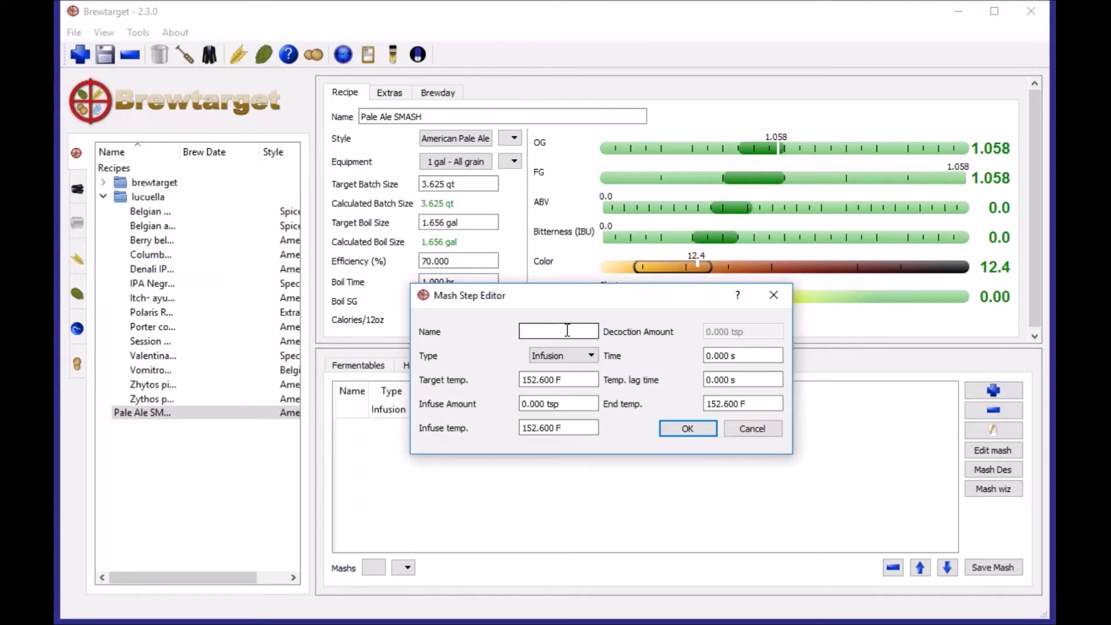
text(conversion)
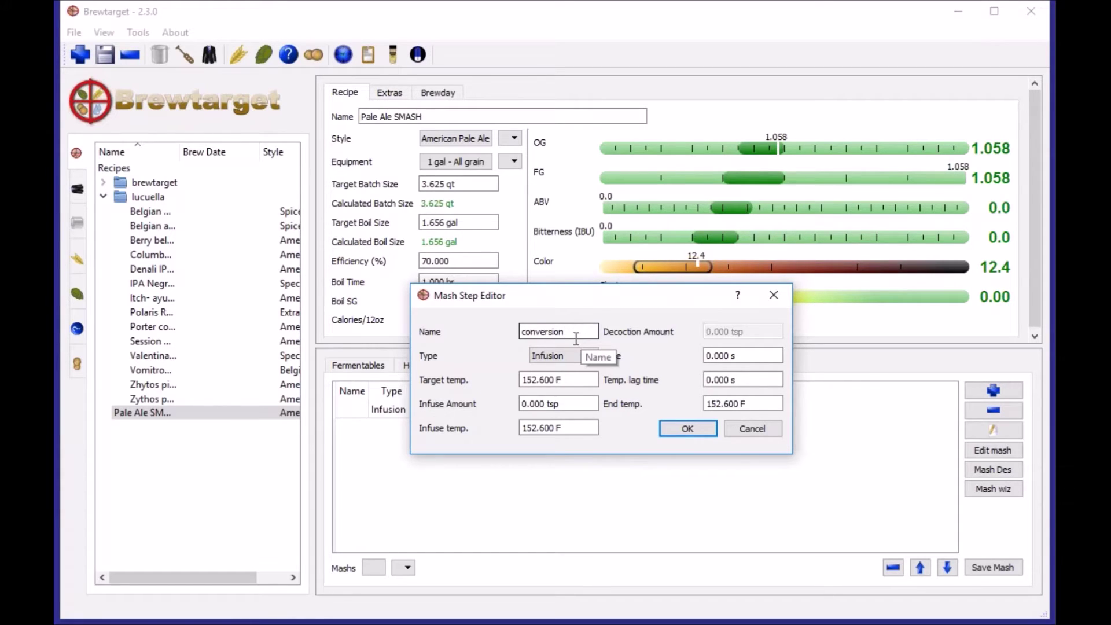
click(548, 382)
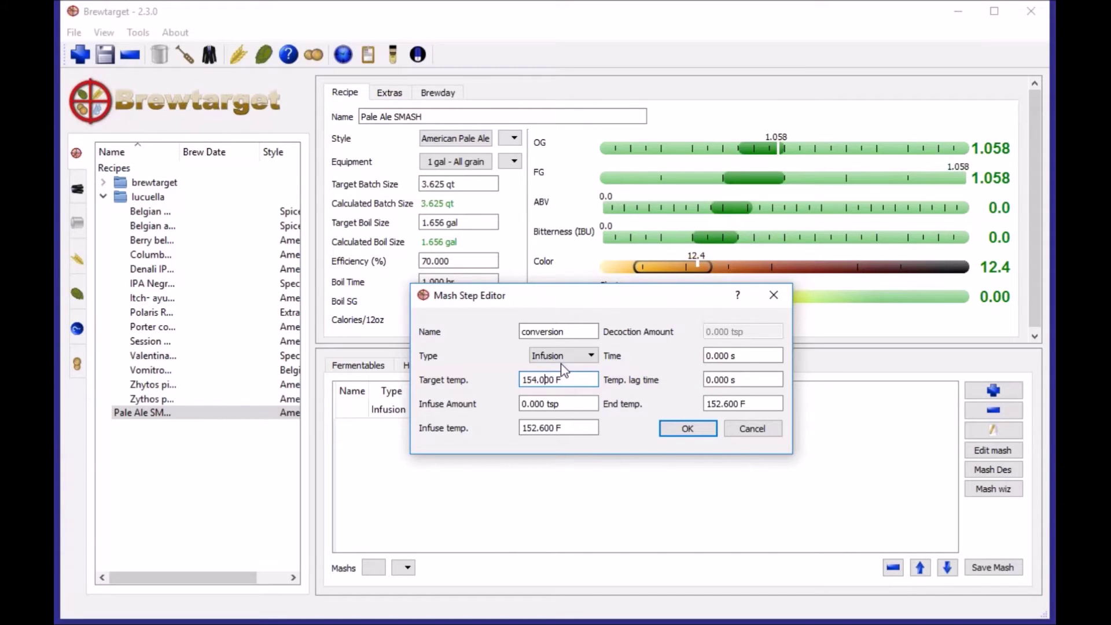
click(581, 376)
Step: Set the conversion step's infuse amount to 2 qt and its infuse temperature to 160 F
click(578, 406)
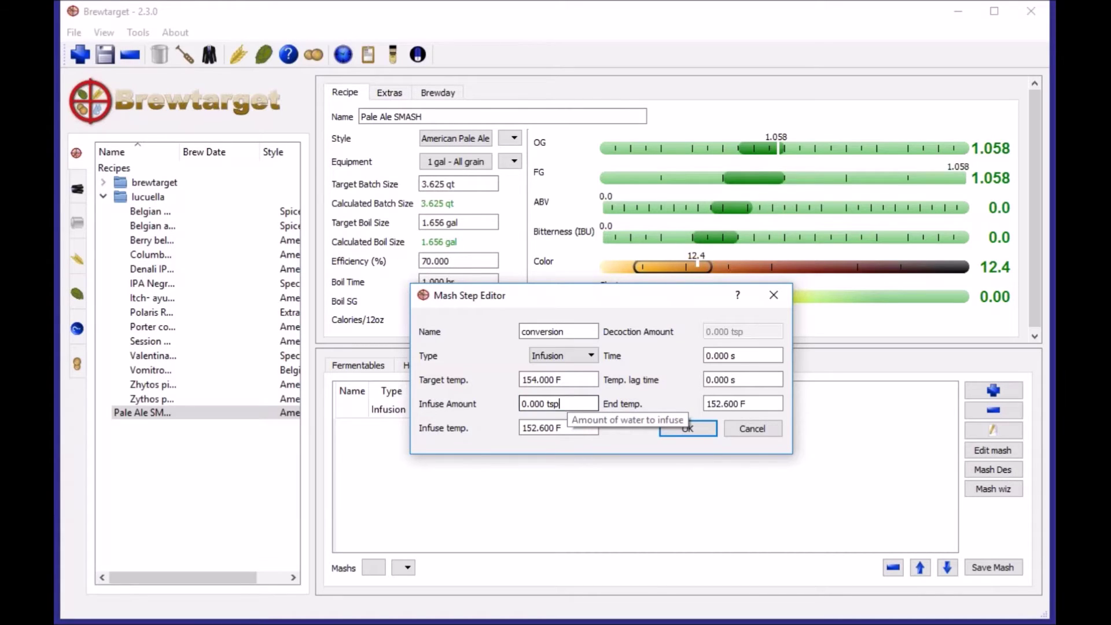
key(ctrl+a)
text(2)
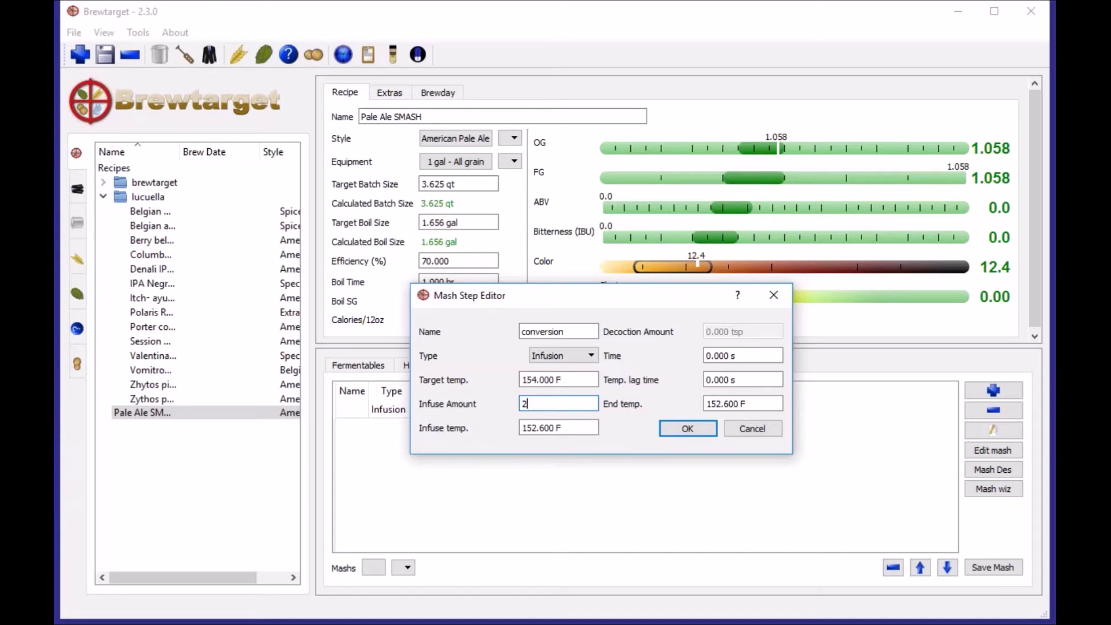
key(Tab)
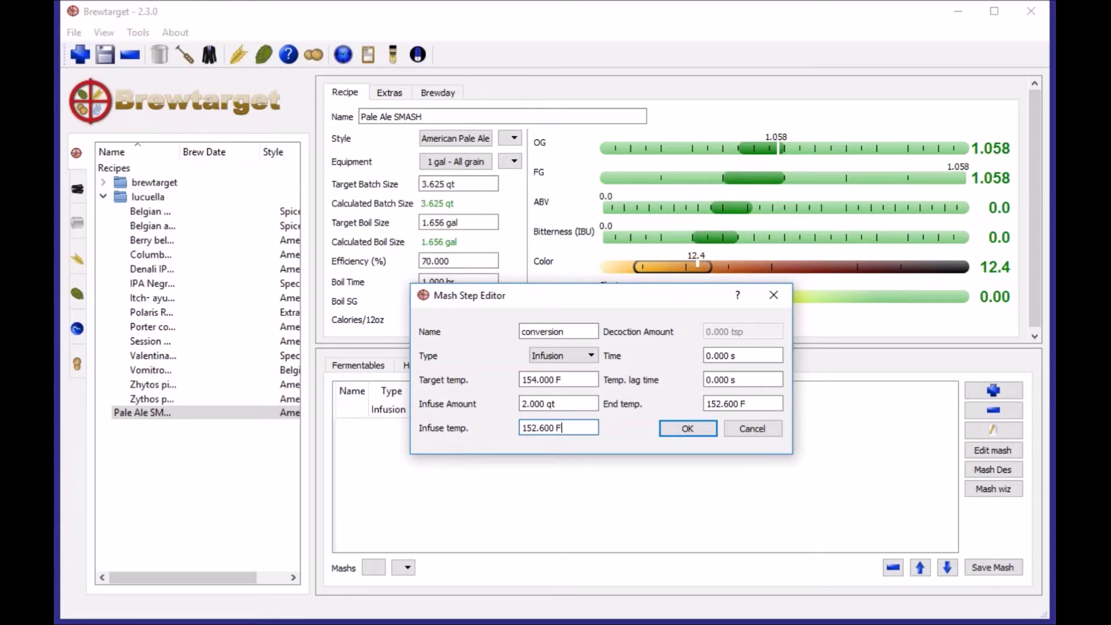
drag(572, 428, 507, 426)
text(160 f)
key(Tab)
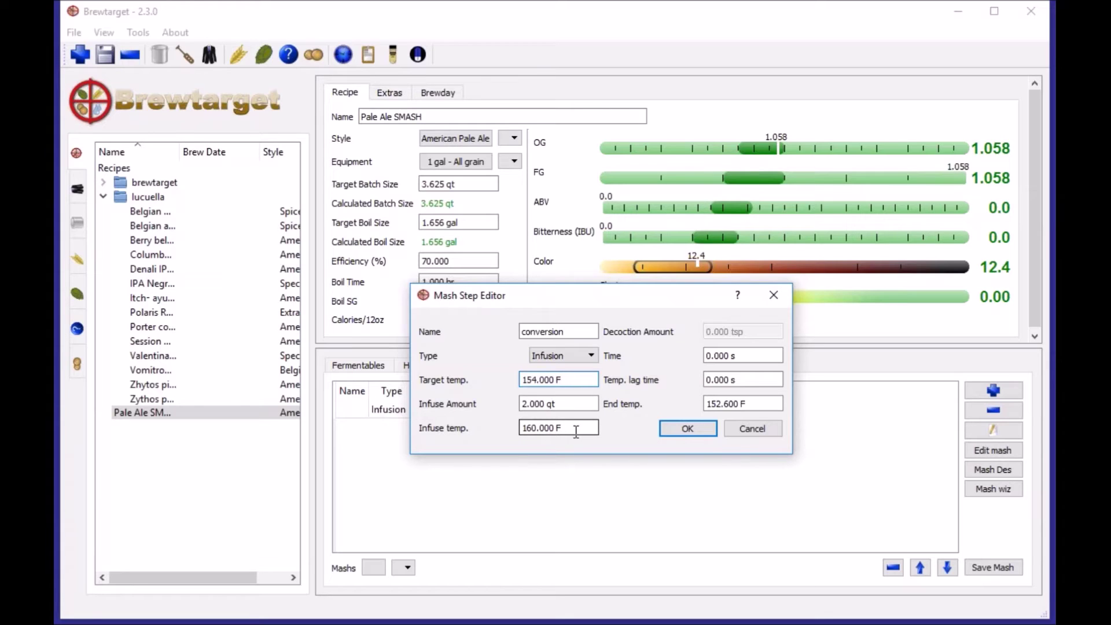
triple_click(521, 380)
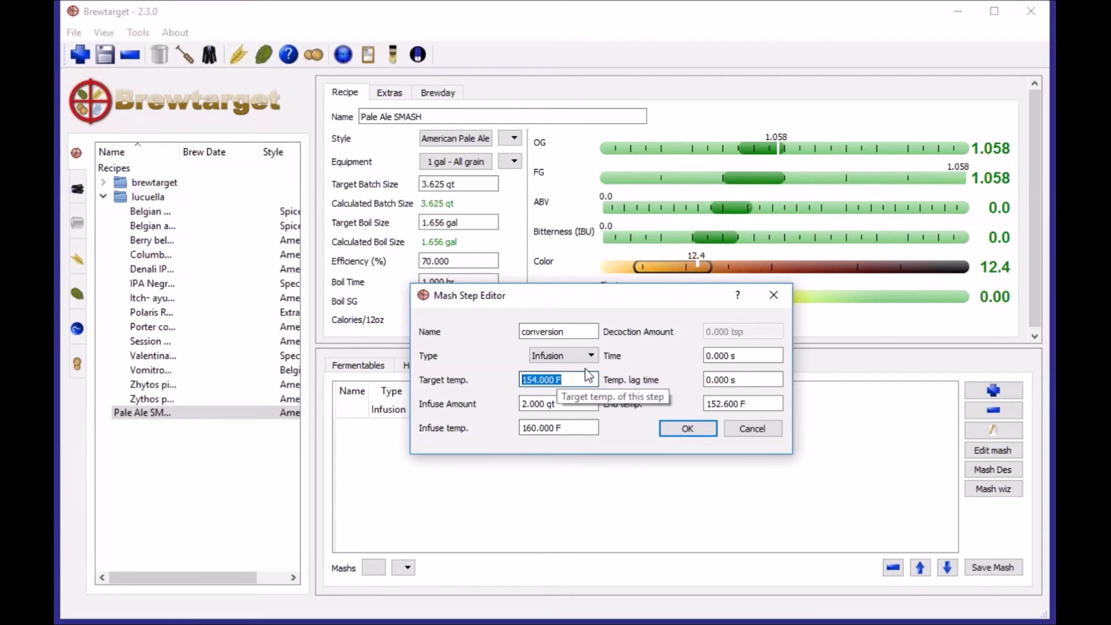
Step: Set the conversion step's time to 1 hr and its end temperature to 154 F, and save the step
click(742, 357)
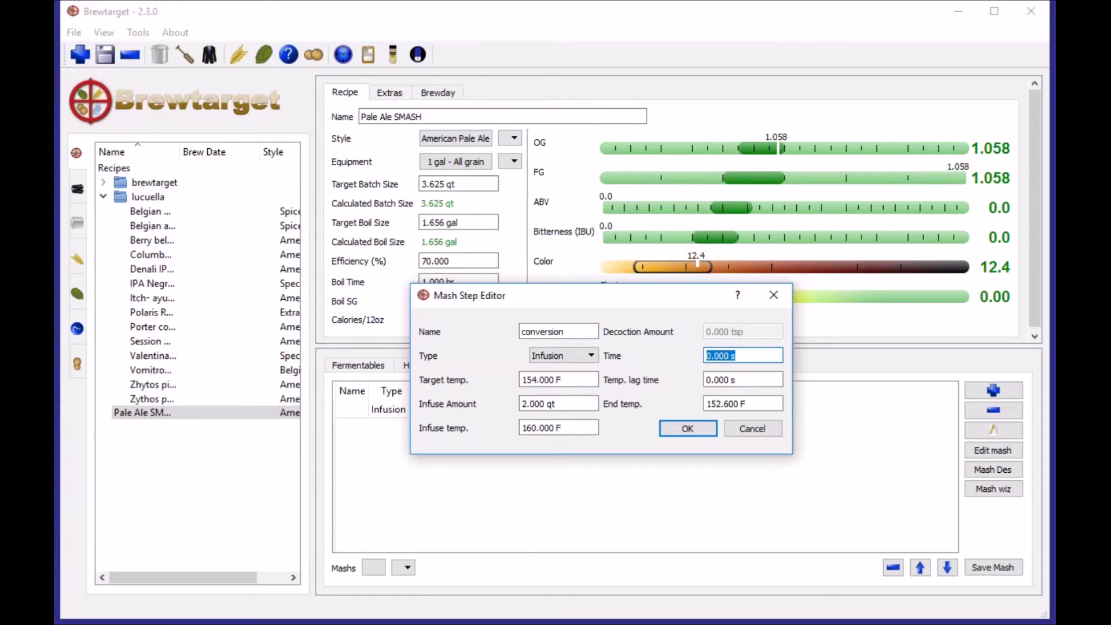
text(1 h)
click(752, 380)
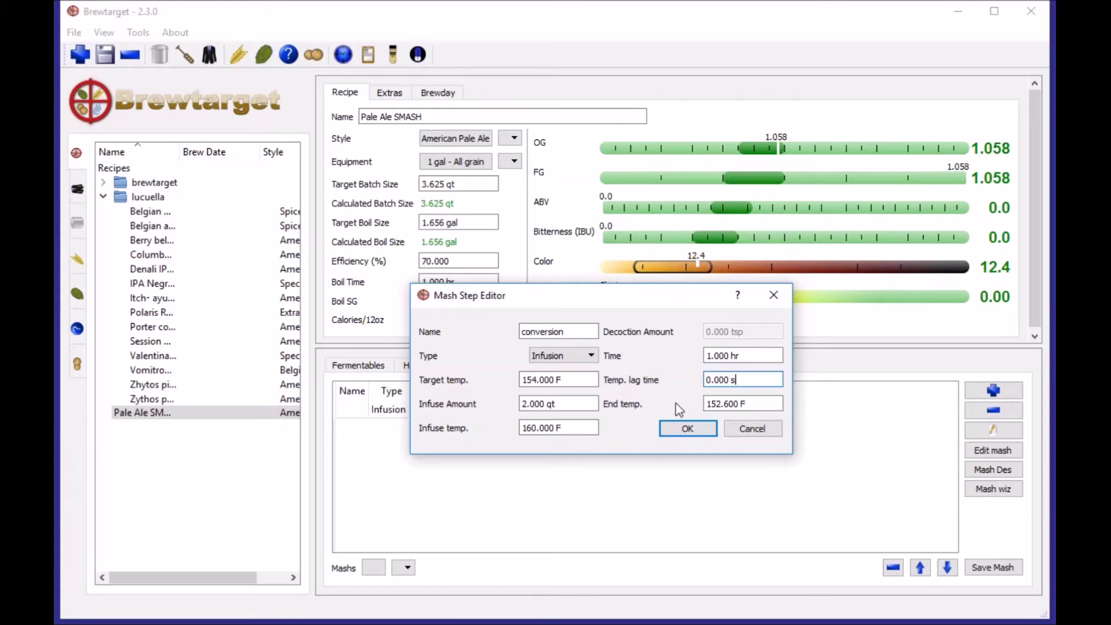
drag(718, 404, 731, 405)
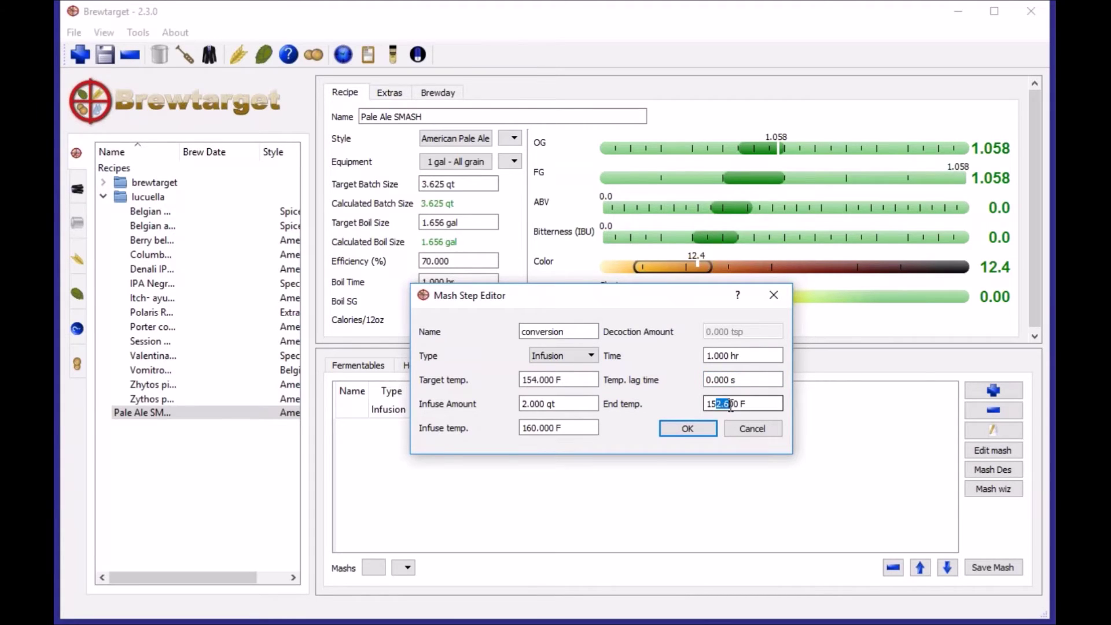
text(4)
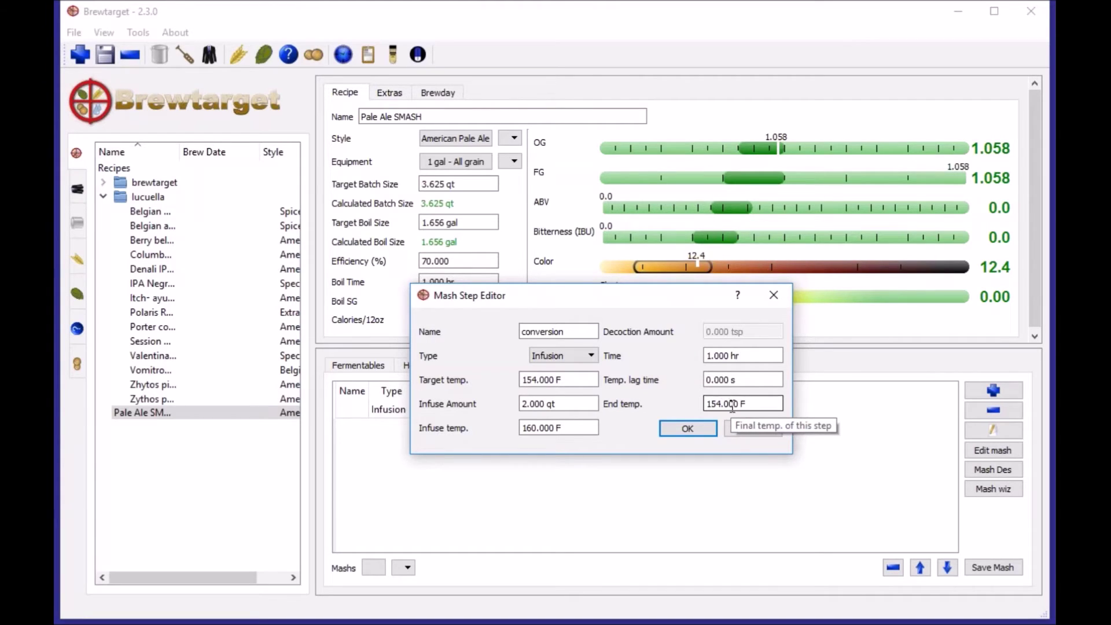
text(.)
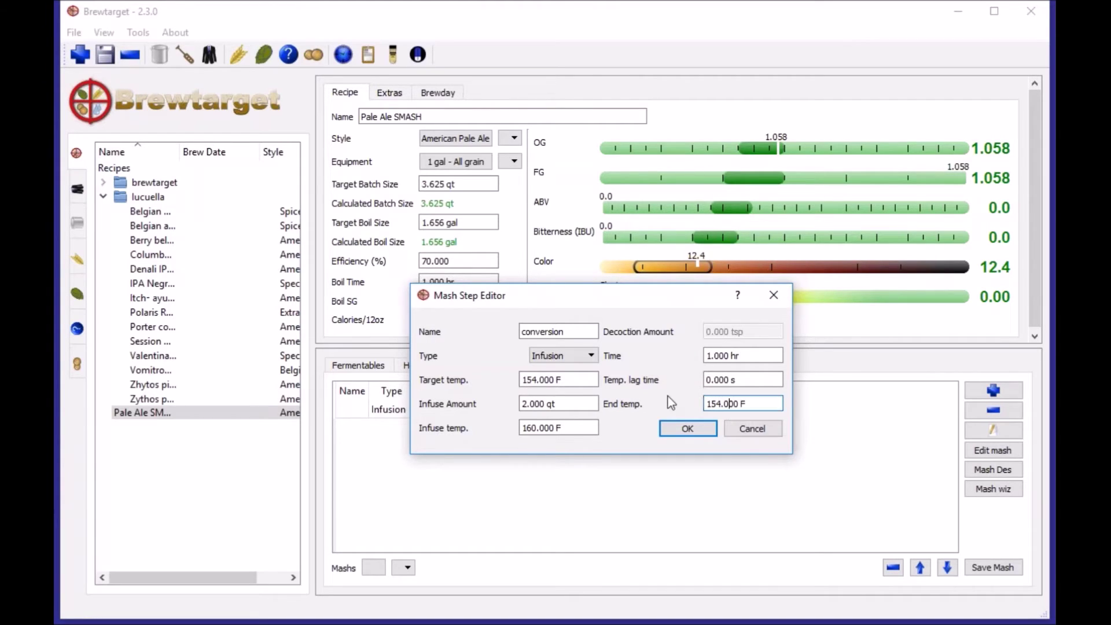
click(688, 430)
Step: Add a second mash step named "Sparge" and set its target temperature to 169 F
click(994, 391)
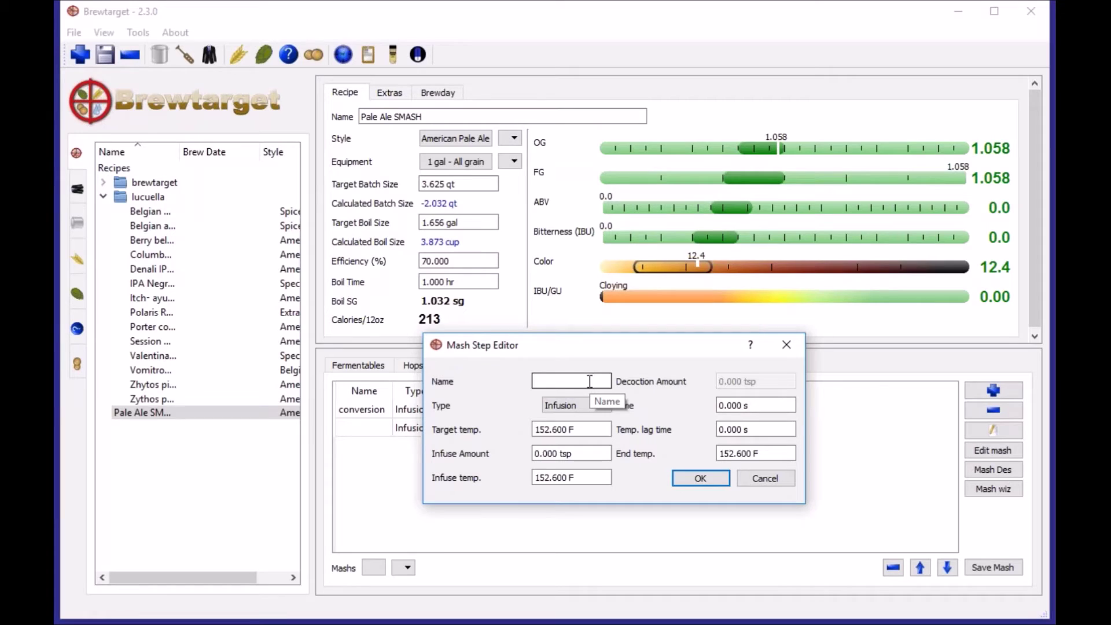
text(Sparge)
click(587, 430)
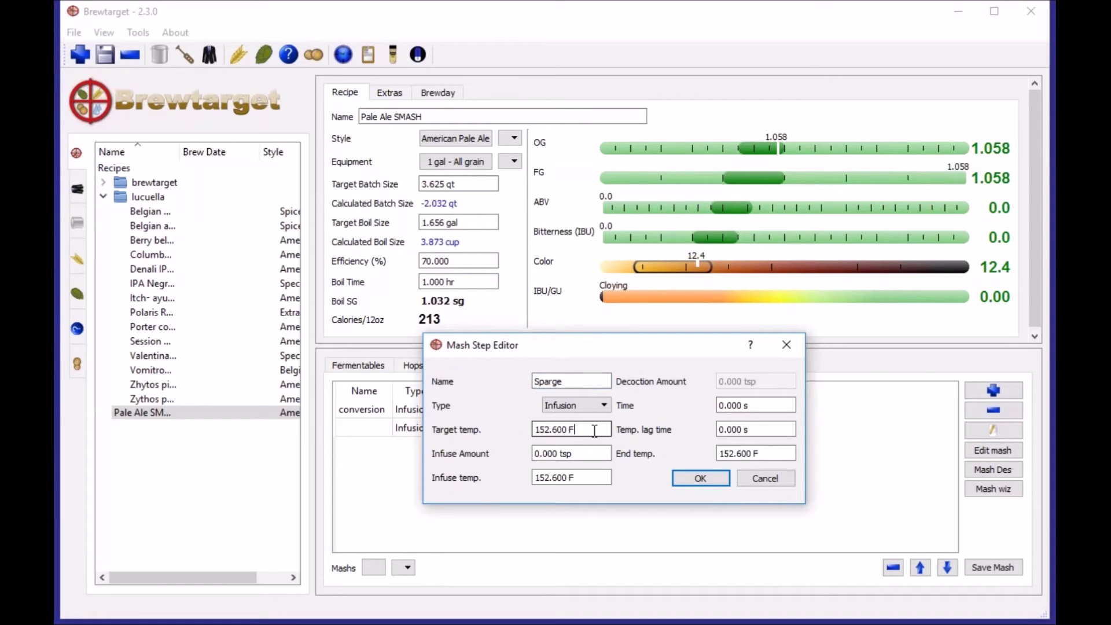
key(Left)
key(Left)
key(shift+Home)
text(169)
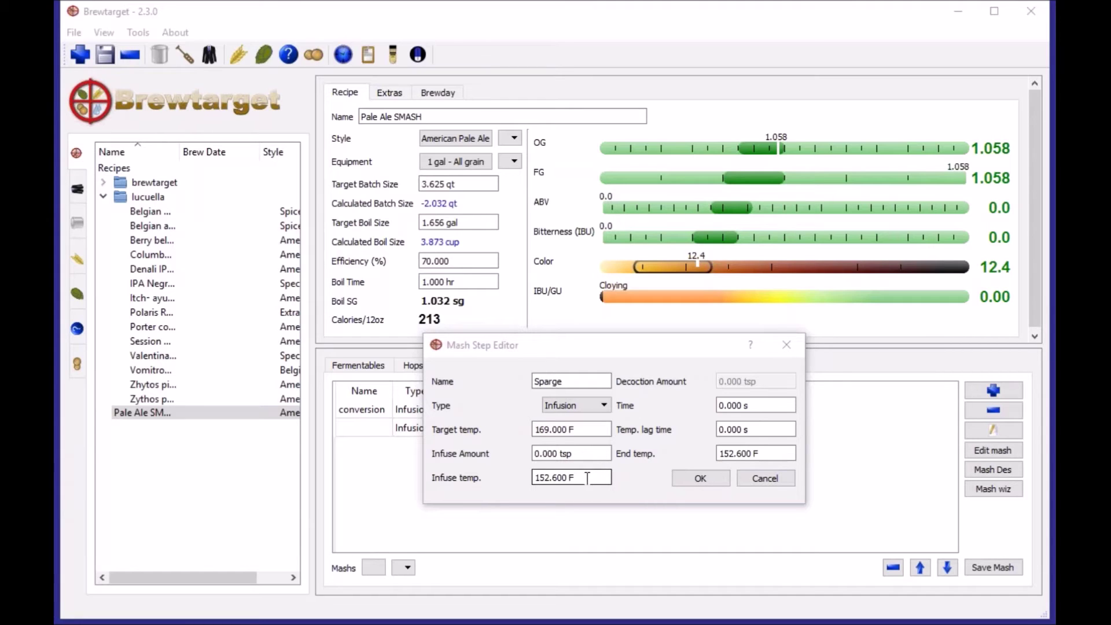
click(592, 429)
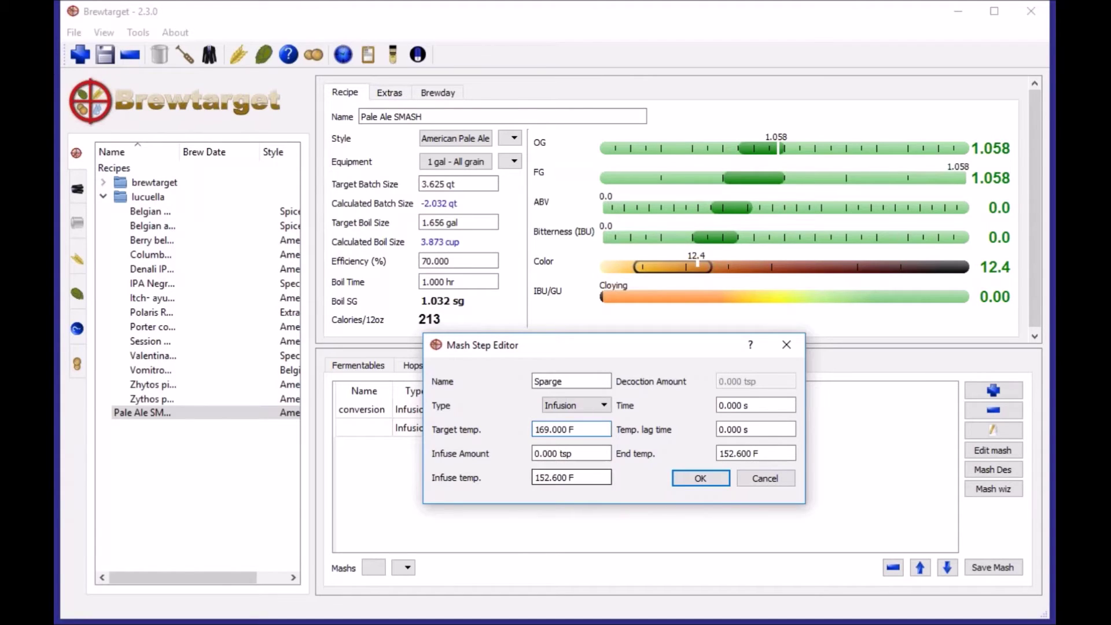
Step: Set the Sparge step's infuse amount to 5 qt and its infuse temperature to 169 F
drag(606, 349, 688, 380)
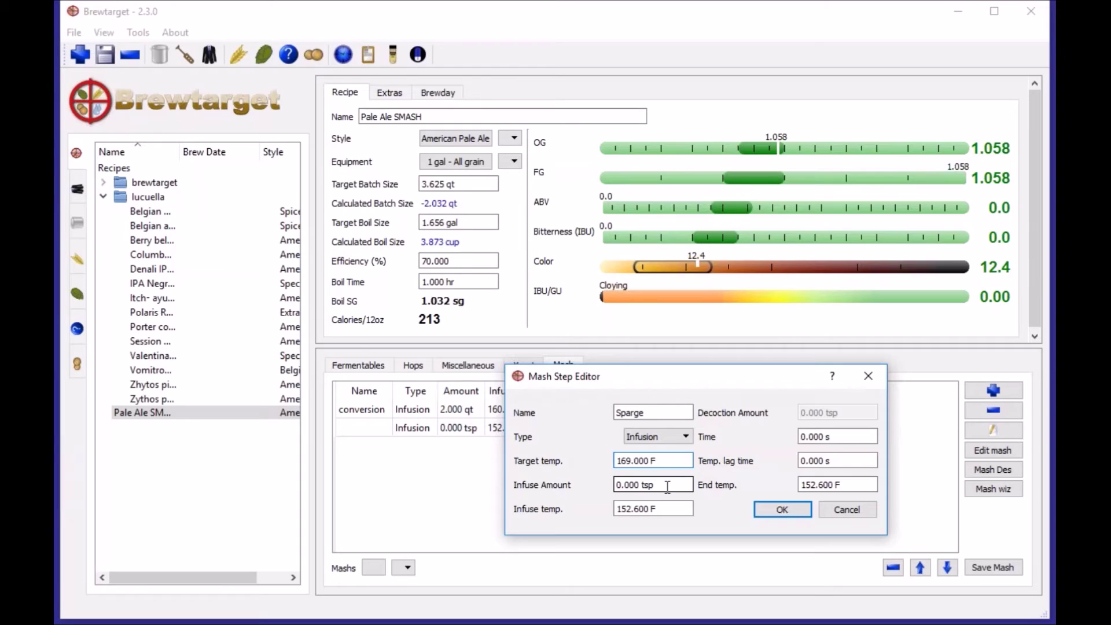
drag(667, 486, 612, 485)
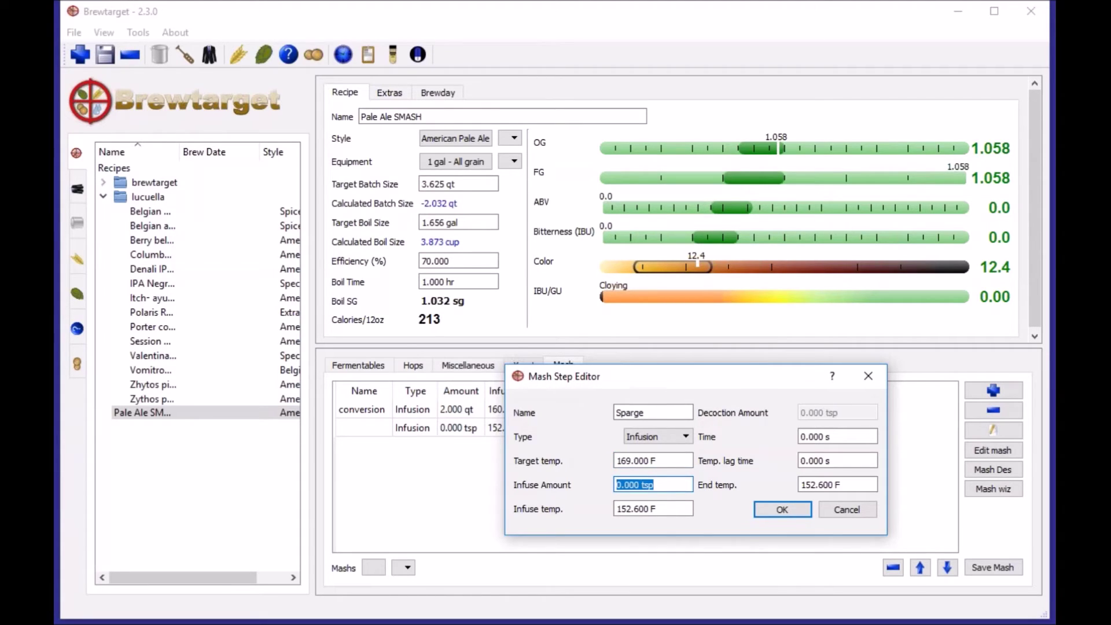
text(5 qt)
click(685, 512)
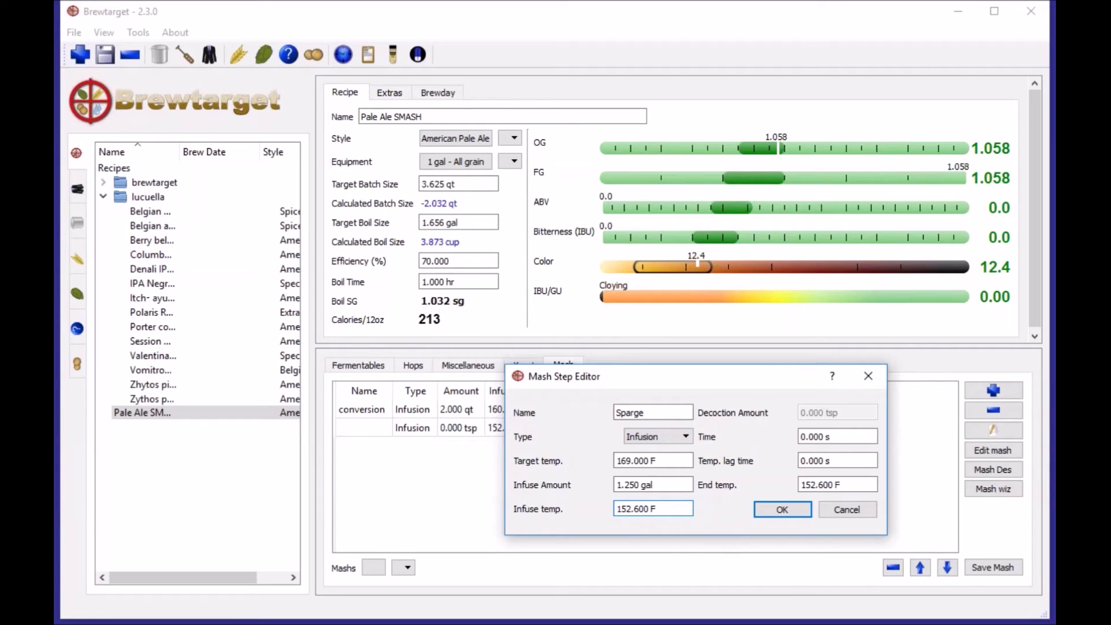
key(shift+Tab)
key(shift+Tab)
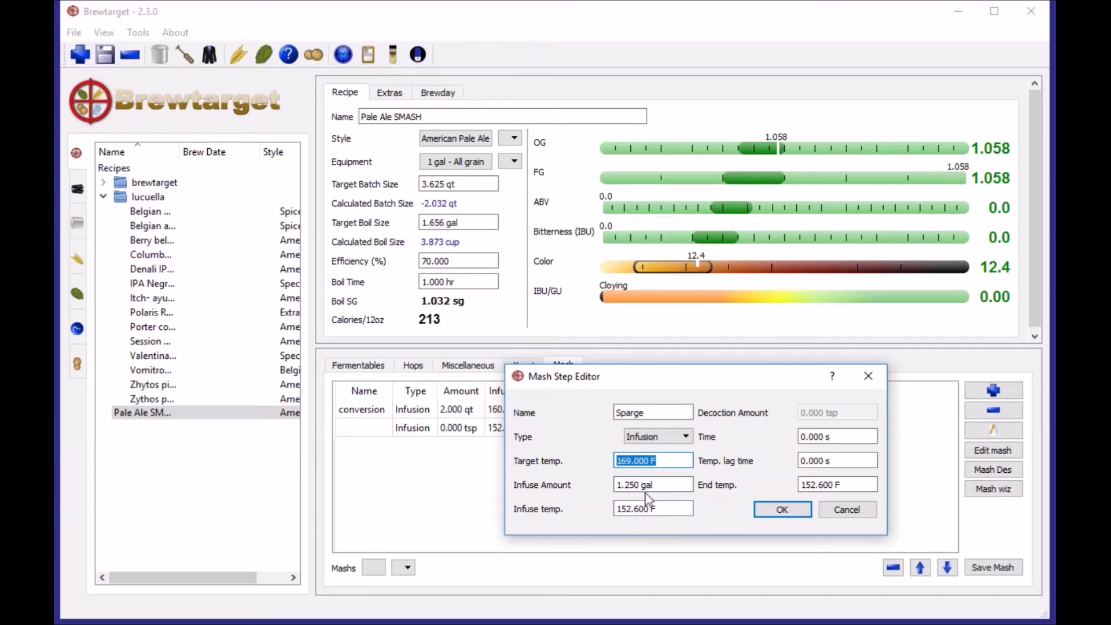
Step: Set the Sparge step's time to 15 min and its end temperature to 169 F
drag(851, 438, 769, 444)
text(1)
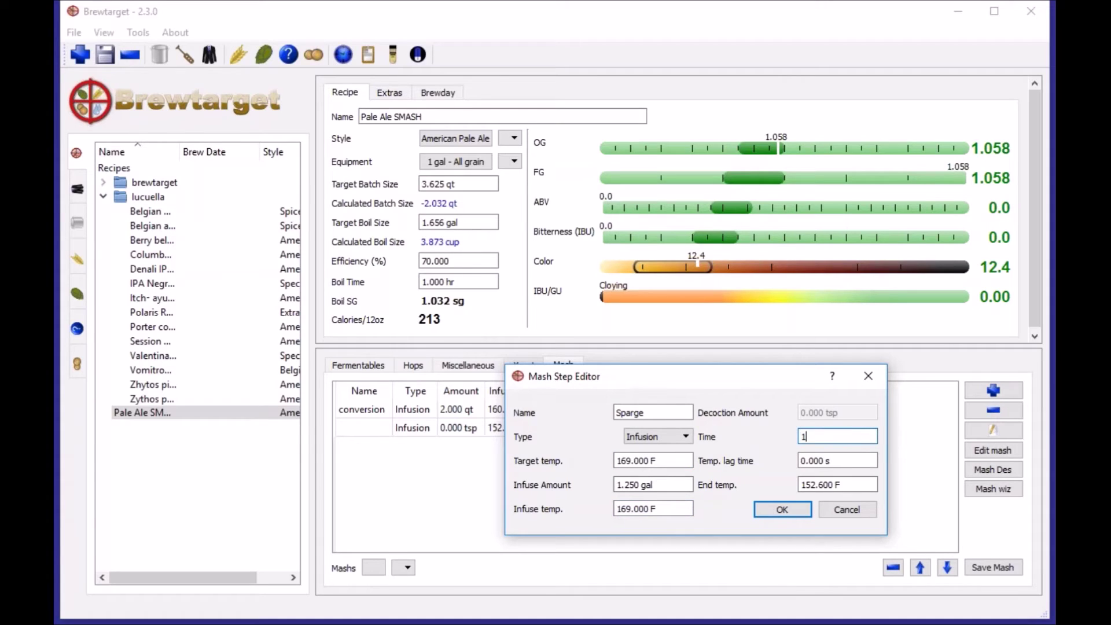
text(5 m)
click(841, 460)
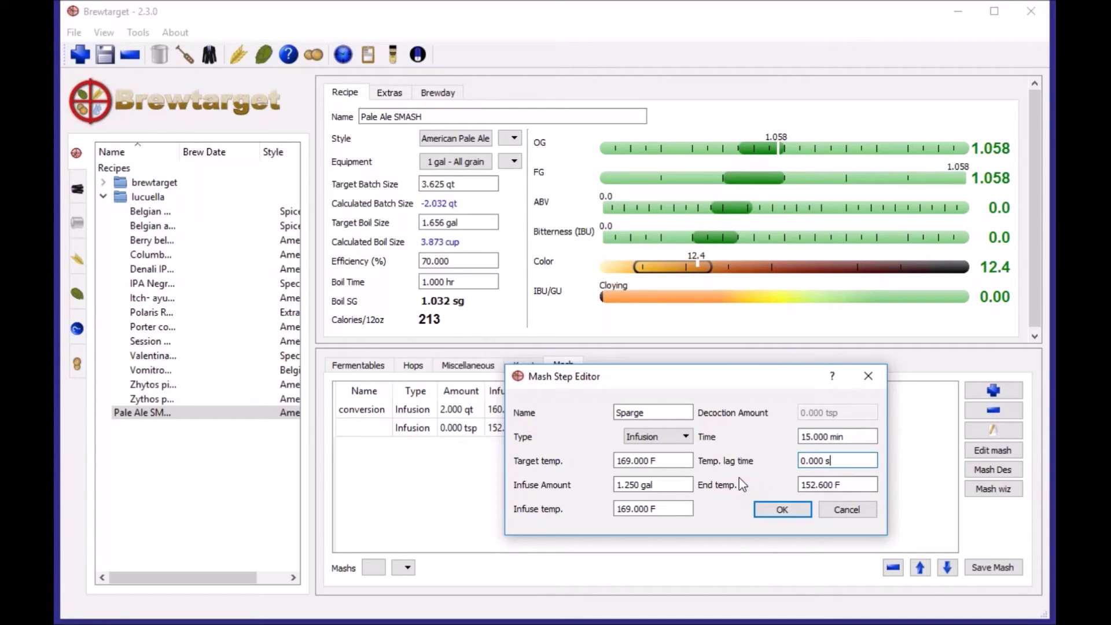
key(Tab)
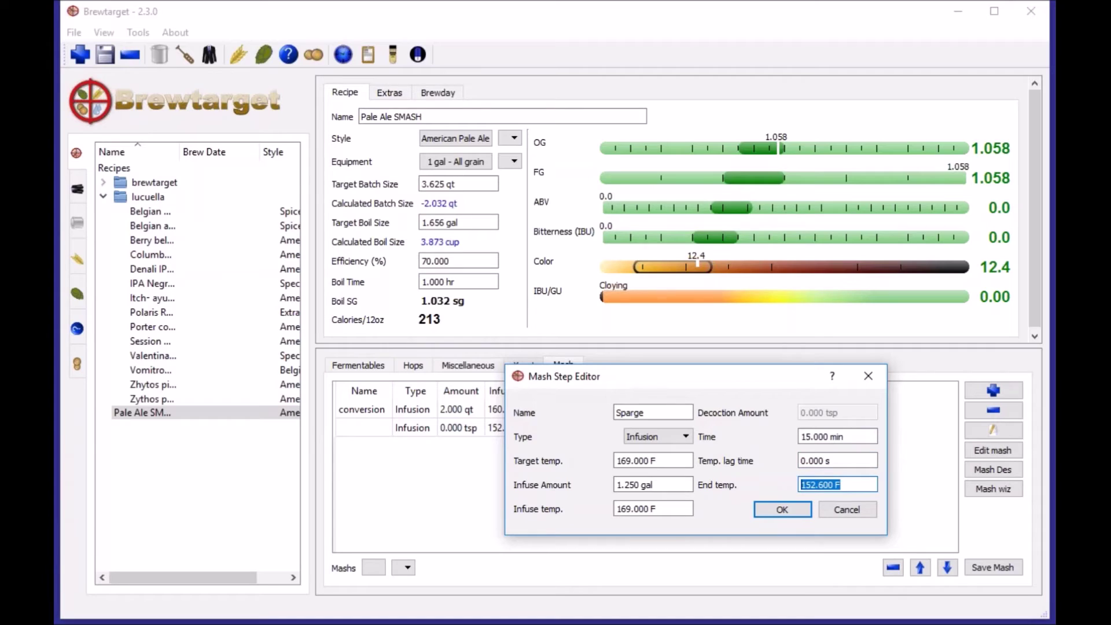
text(169 f)
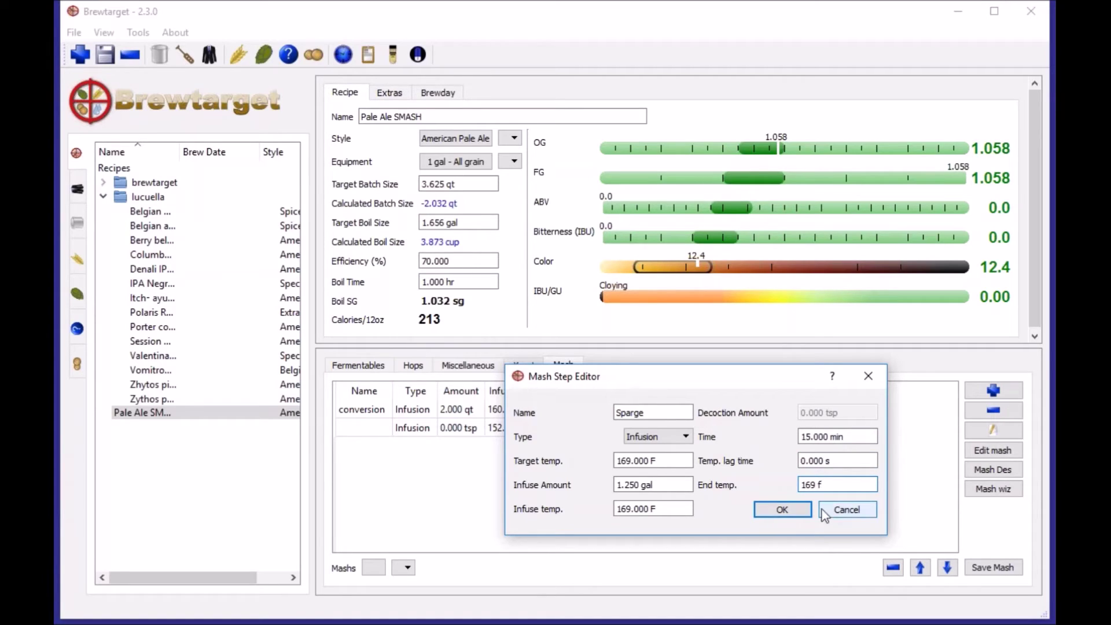
click(851, 455)
click(851, 442)
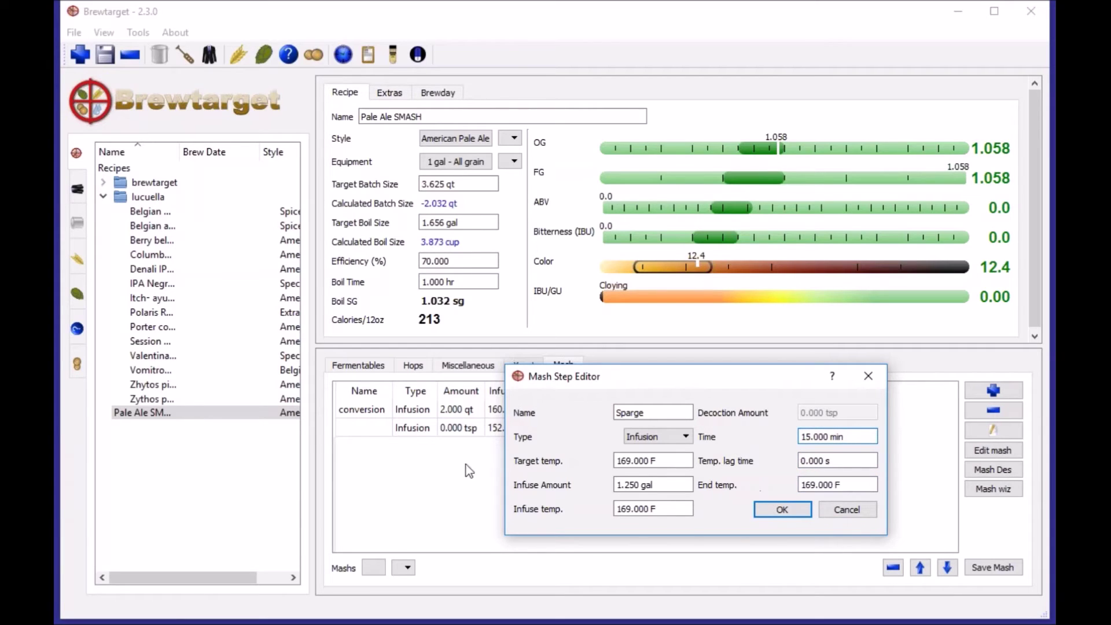
Step: Move the step editor clear of the mash list, review the Sparge values against the conversion step, and save the Sparge step
drag(747, 381, 714, 357)
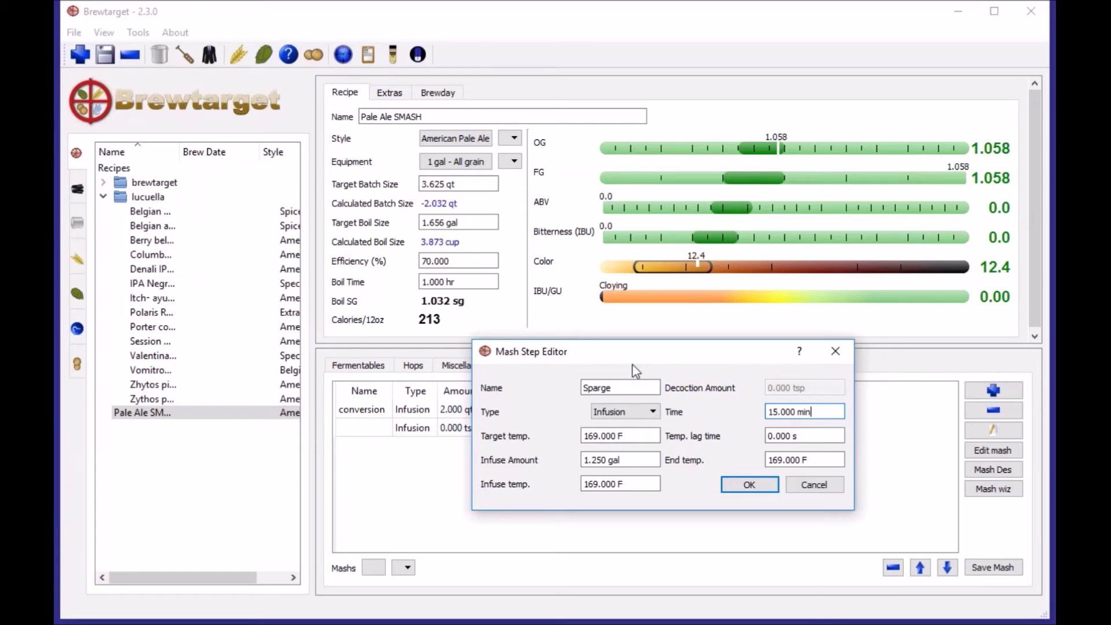
drag(637, 349, 637, 362)
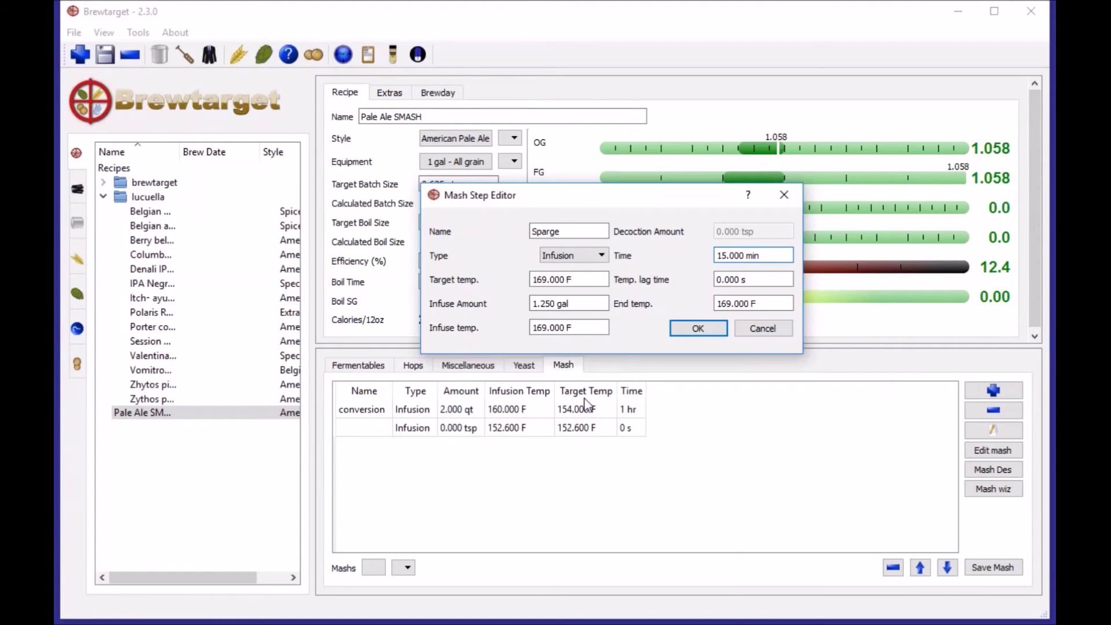
drag(641, 203, 720, 177)
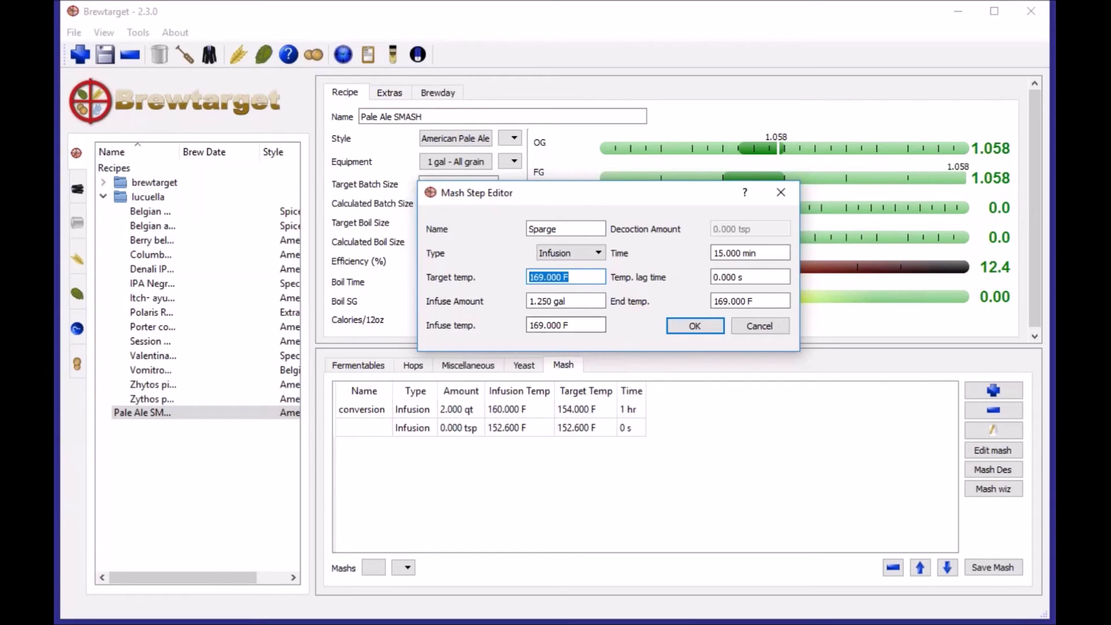
click(582, 279)
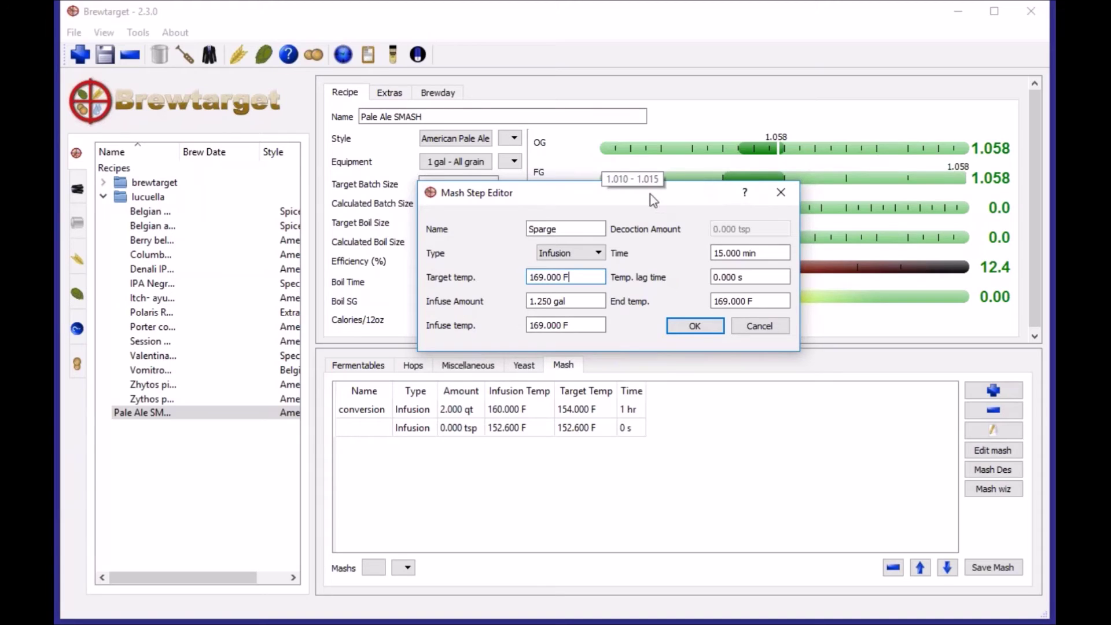
drag(651, 201, 641, 202)
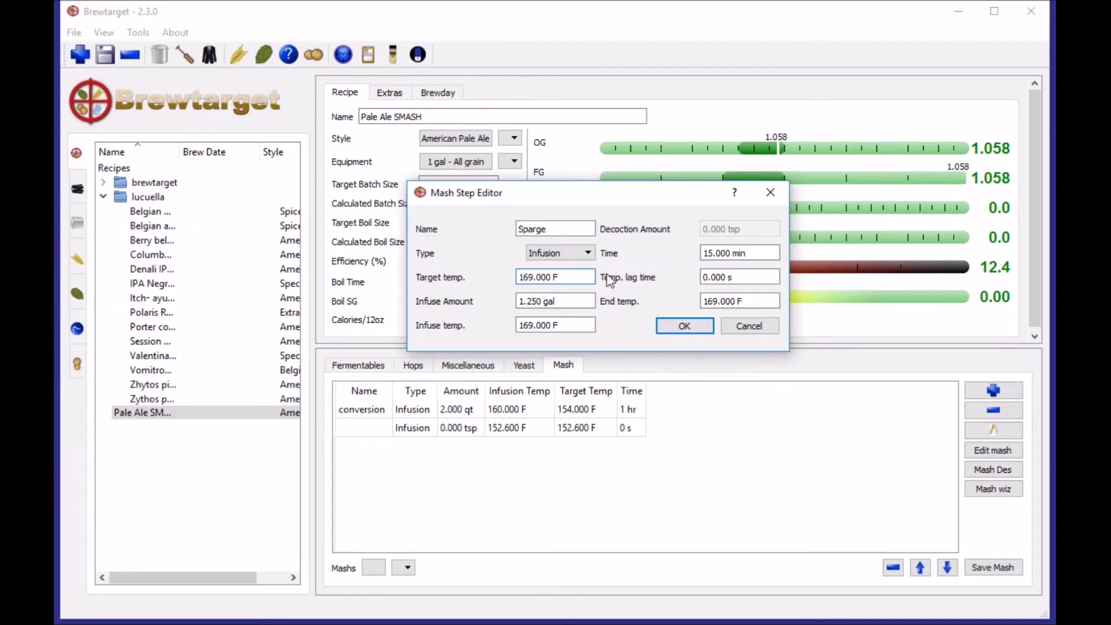
click(685, 326)
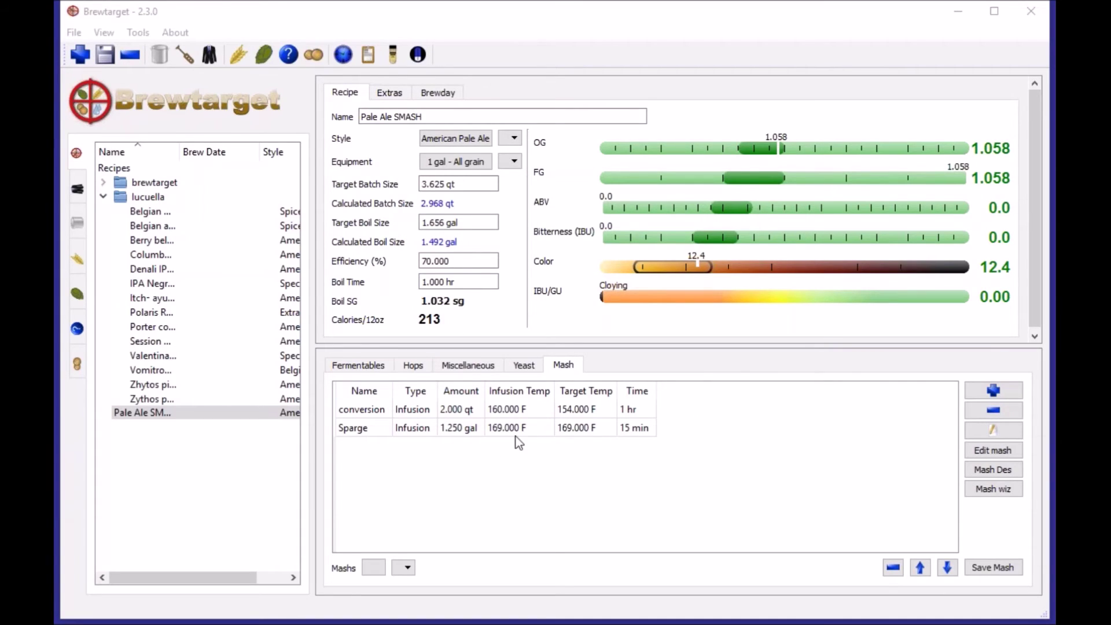
Step: Find the Simcoe hop in the hop database and add it to the recipe three times
click(412, 366)
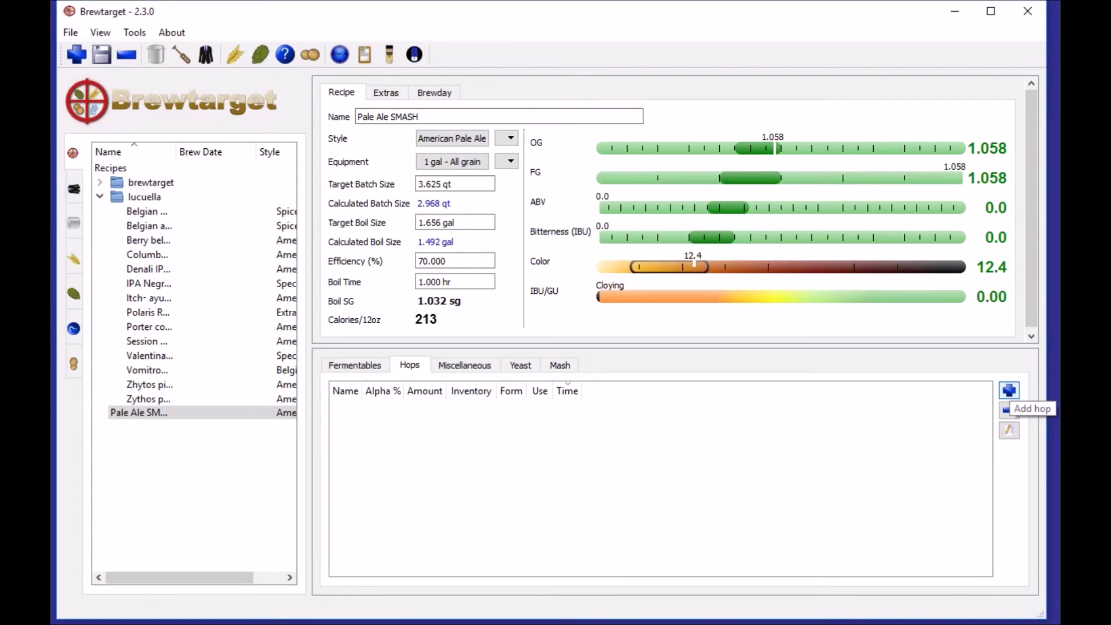
click(1009, 390)
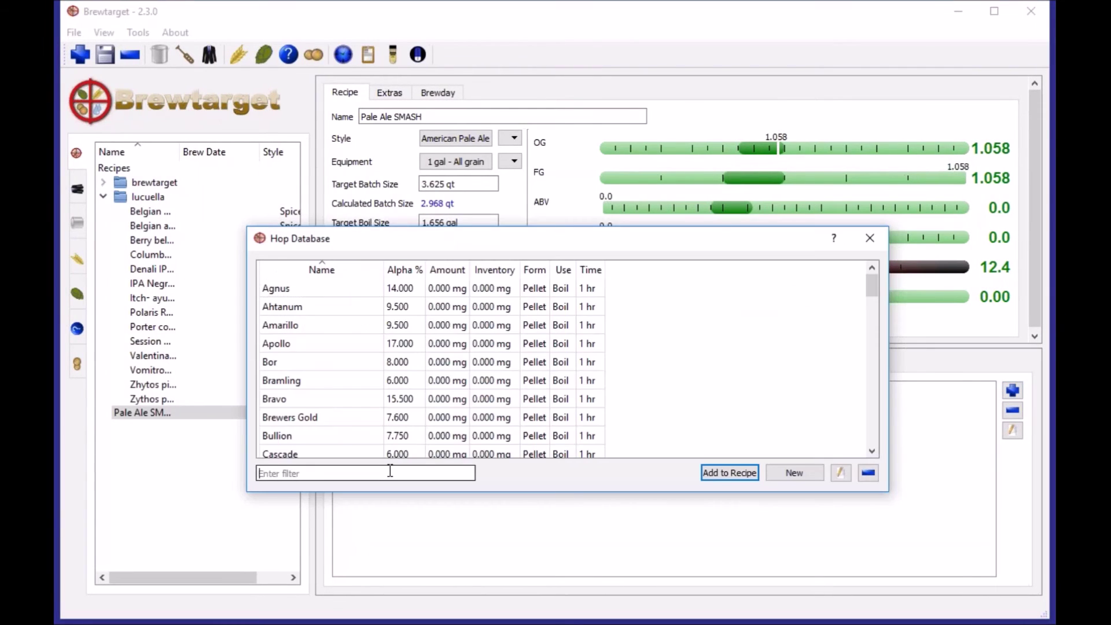
text(simcoe)
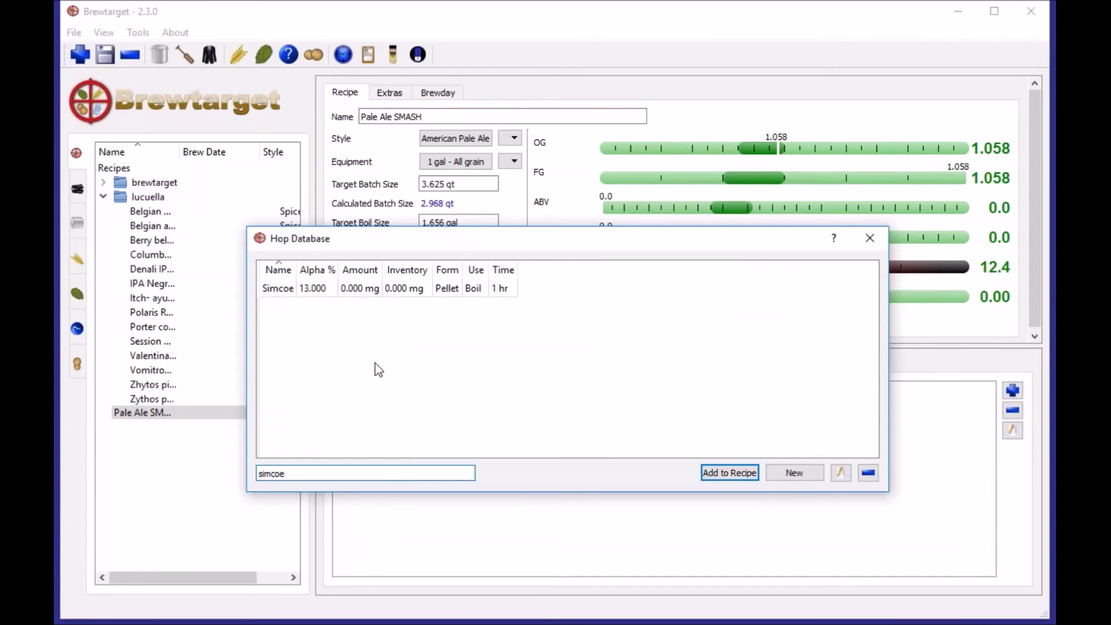
click(279, 289)
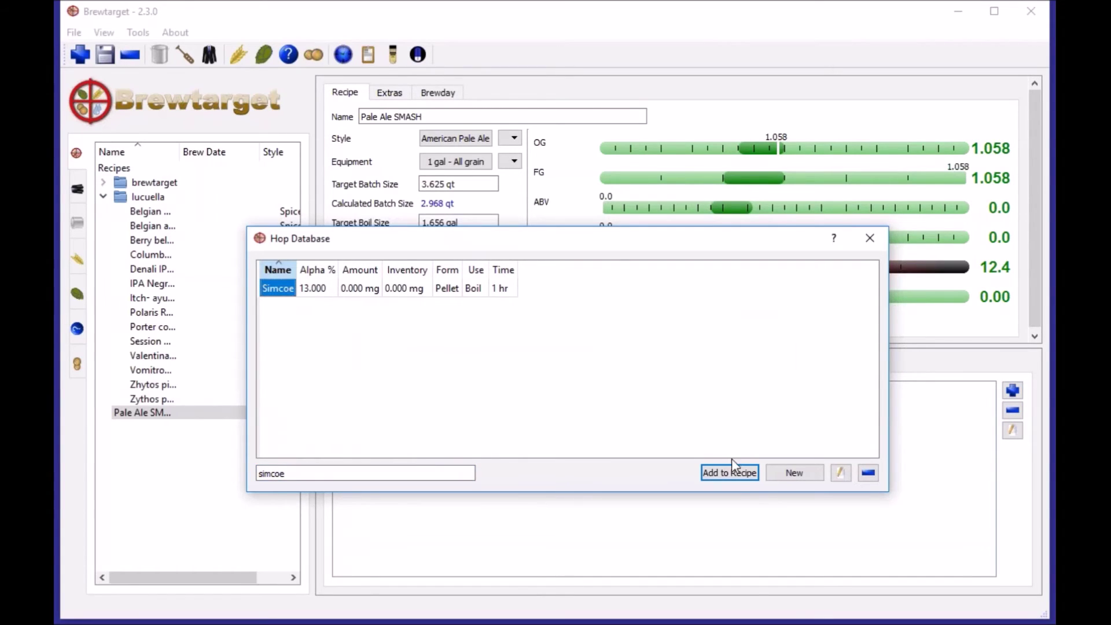
click(735, 474)
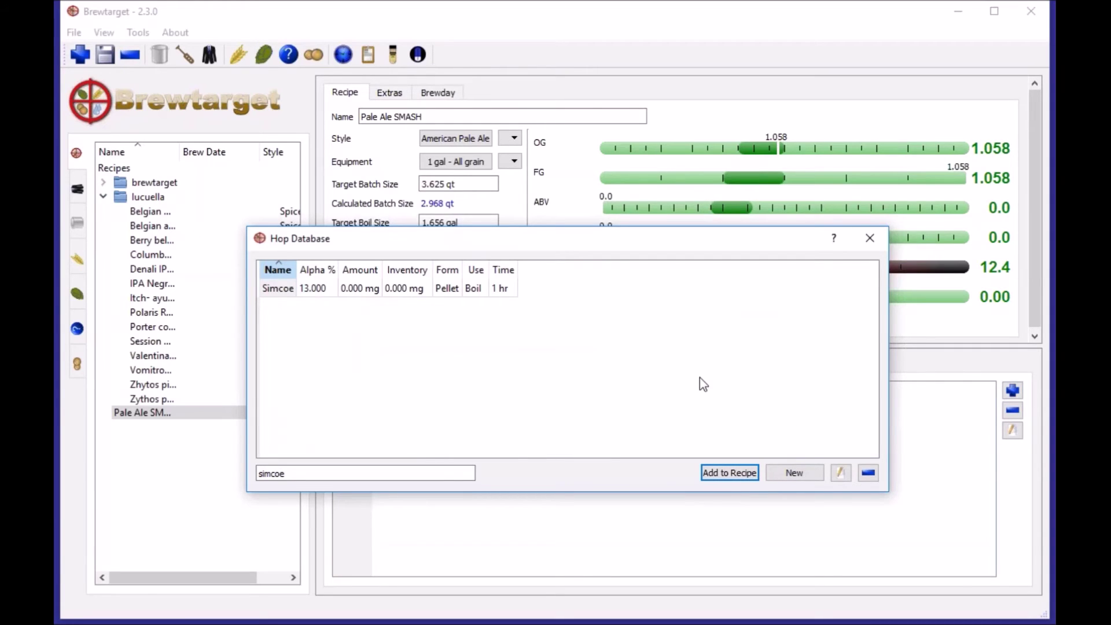
click(724, 471)
click(869, 237)
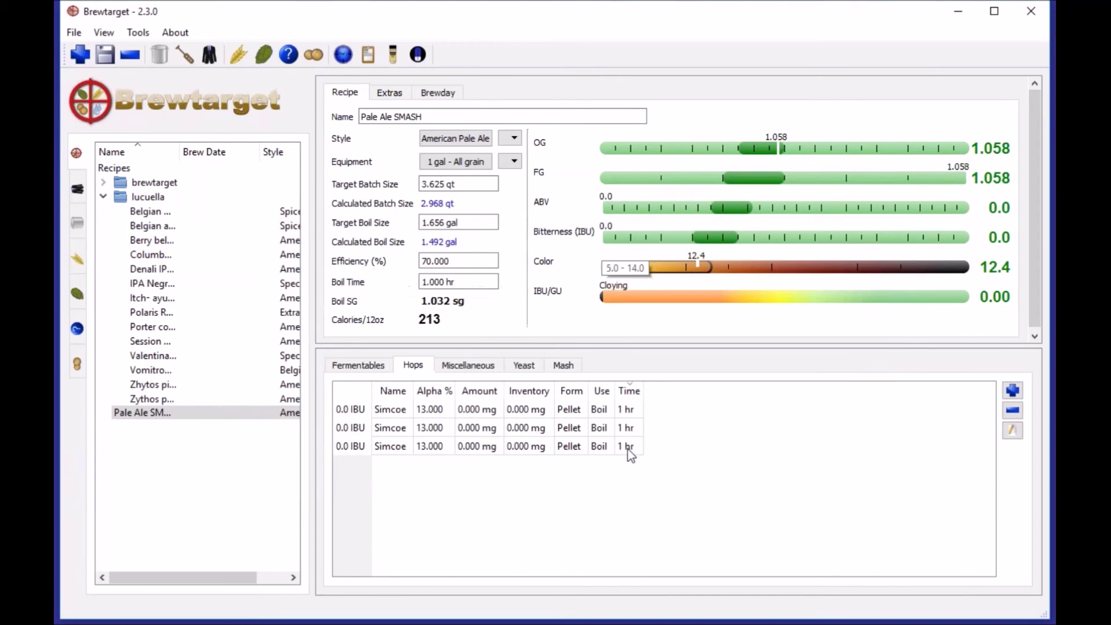
Step: Set the alpha percentage of all three Simcoe additions to 11.6
click(442, 408)
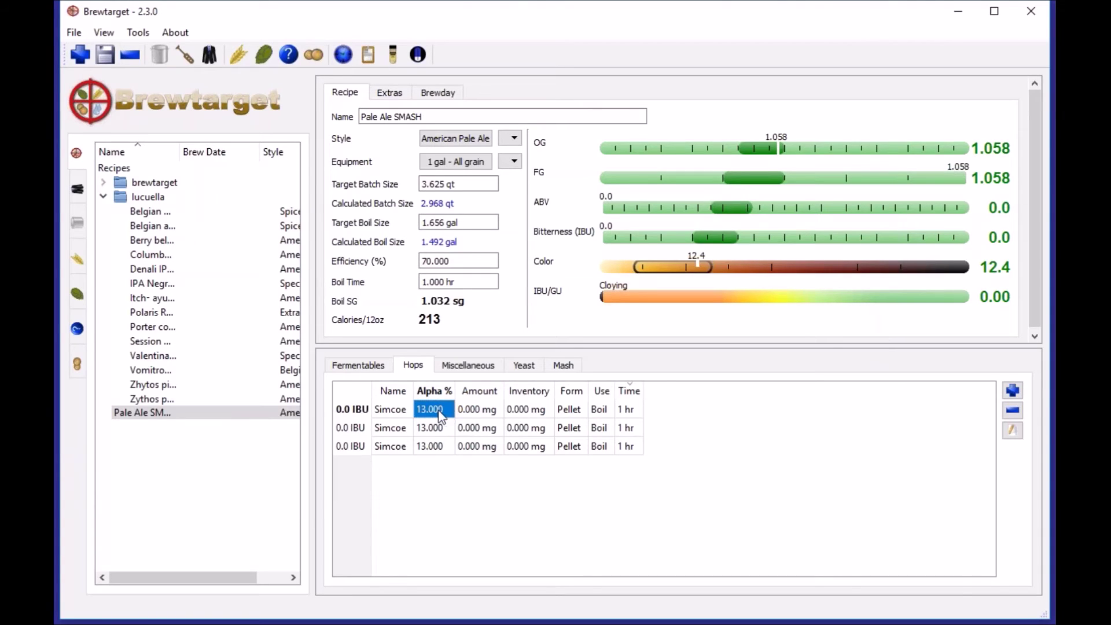
text(11.6)
click(435, 430)
text(11.6)
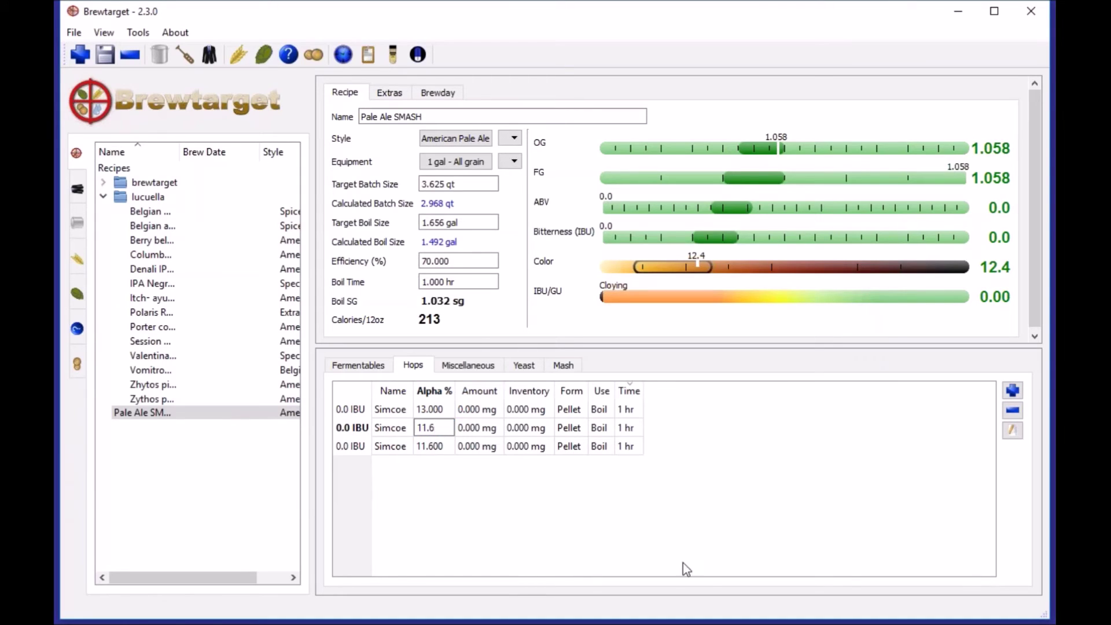
click(447, 412)
text(11.6)
click(444, 431)
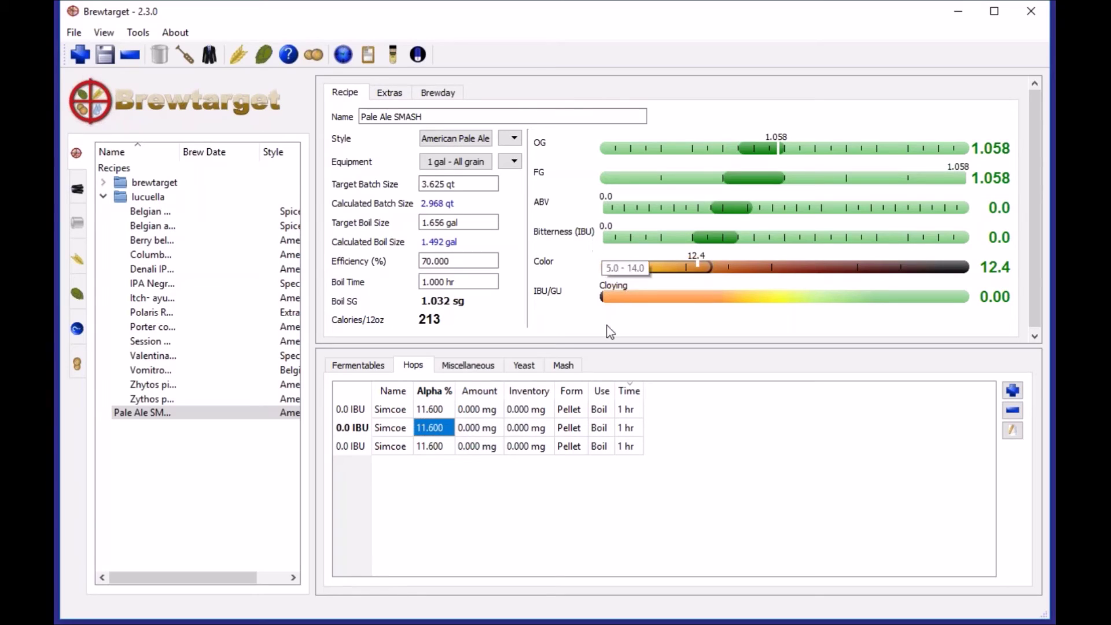
Step: Set the middle Simcoe addition's boil time to 30 min
click(644, 428)
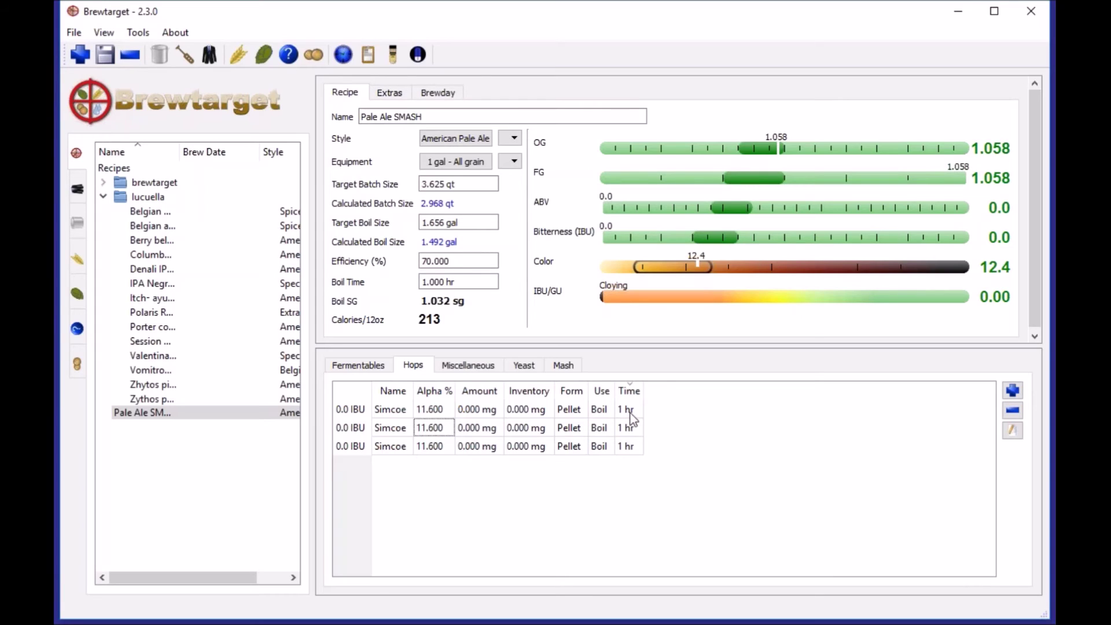
click(631, 427)
text(30 m)
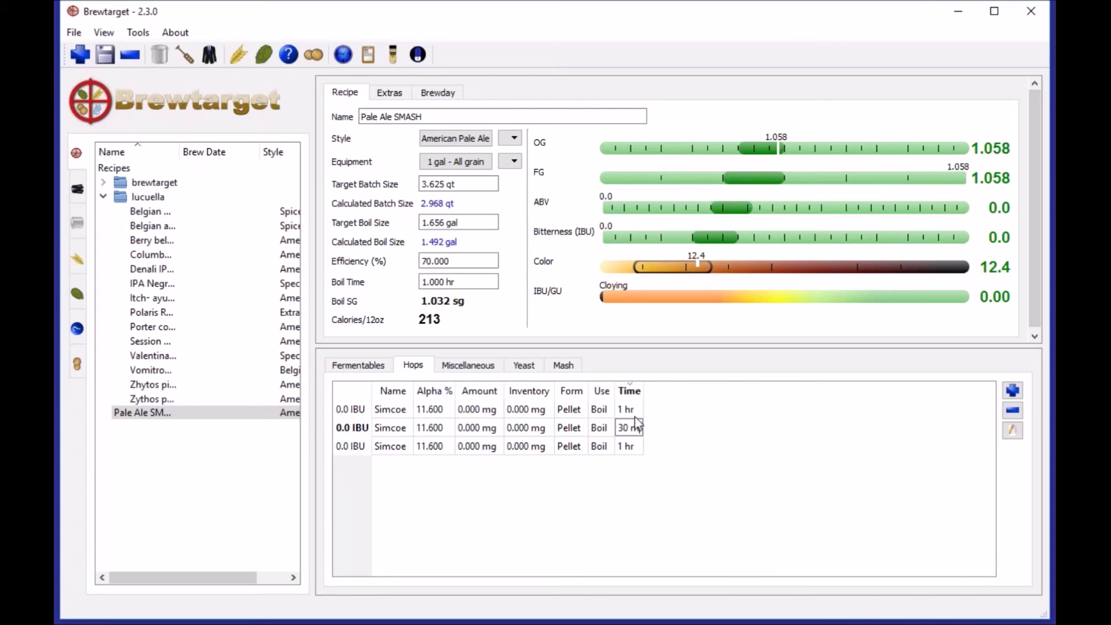
key(Return)
Step: Set the time of the last-listed Simcoe addition to 0
click(630, 446)
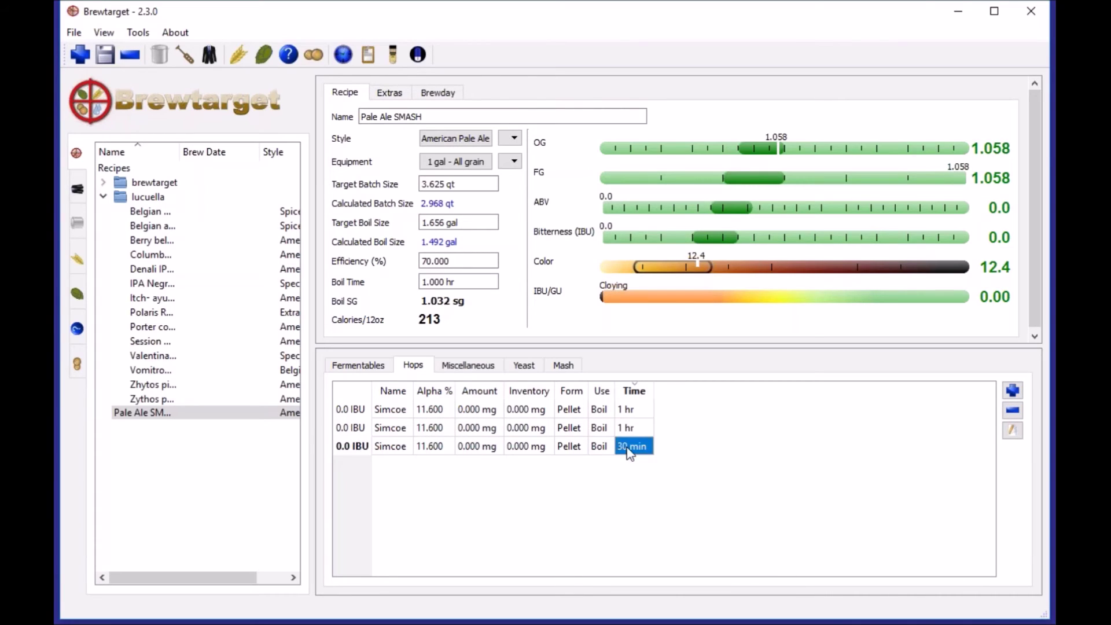
text(0)
click(633, 435)
click(745, 428)
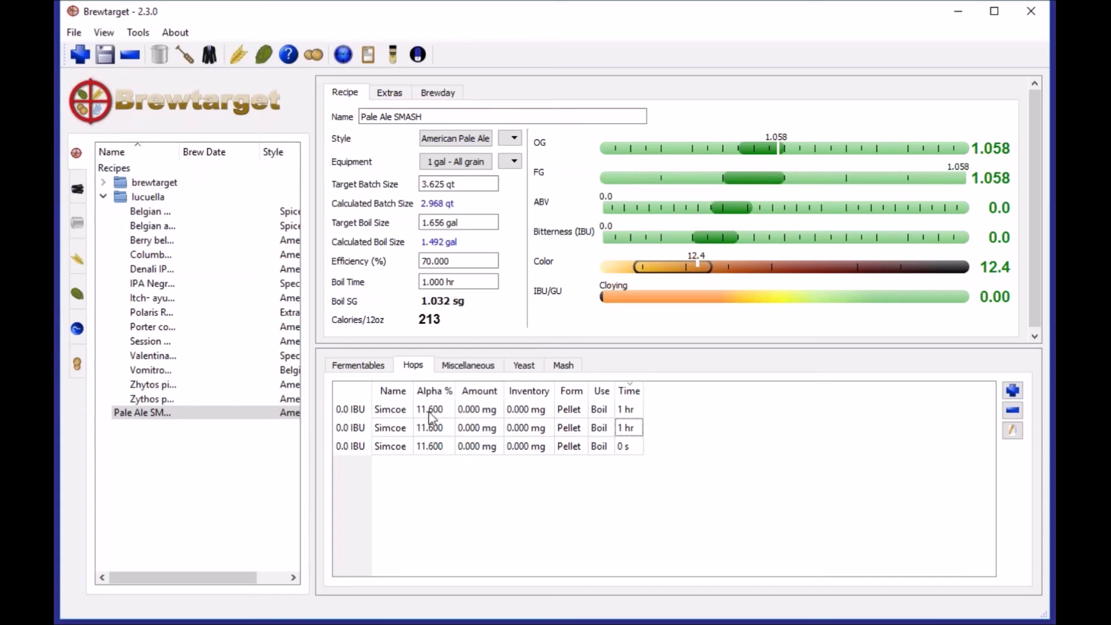
Step: Set one 1-hour Simcoe addition's amount to 5 g and change the other 1-hour addition's time to 30 min
click(527, 412)
click(472, 412)
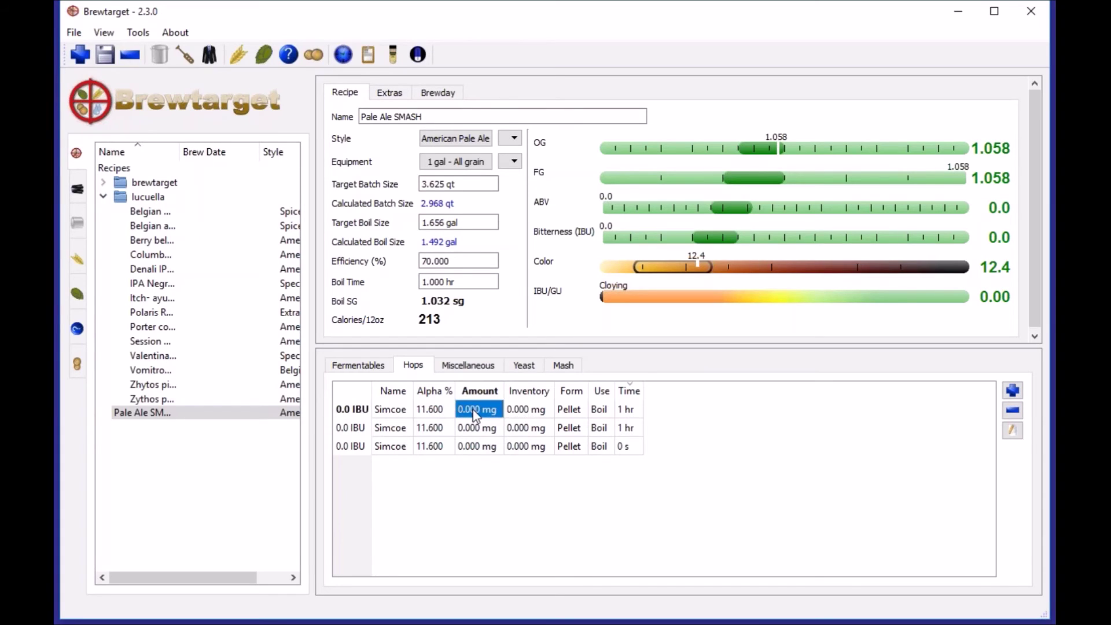
text(5 g)
click(489, 433)
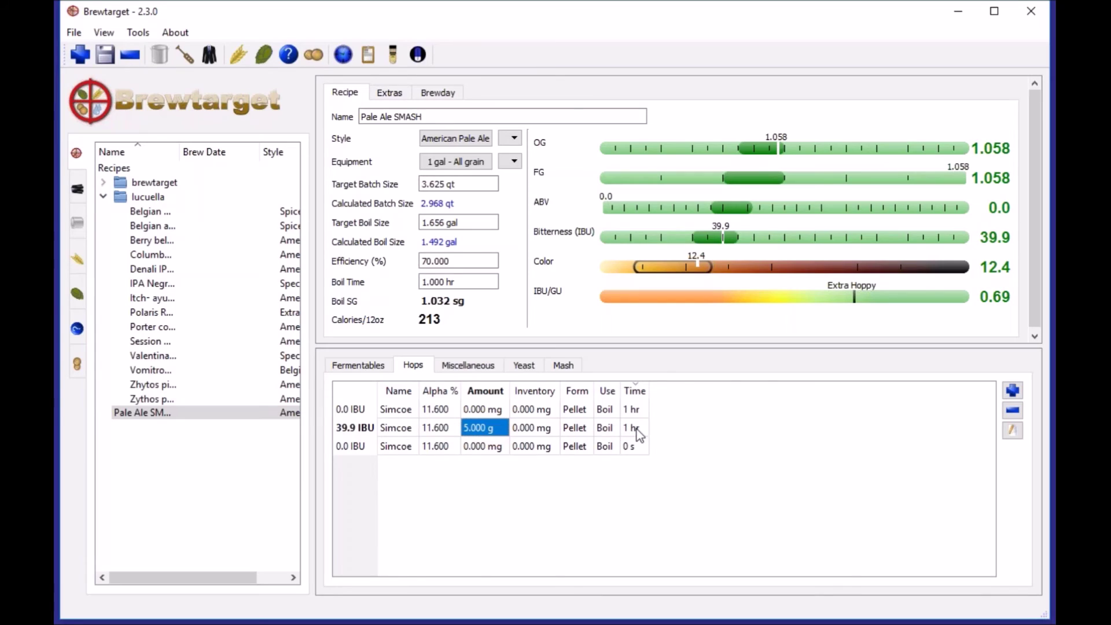
click(635, 410)
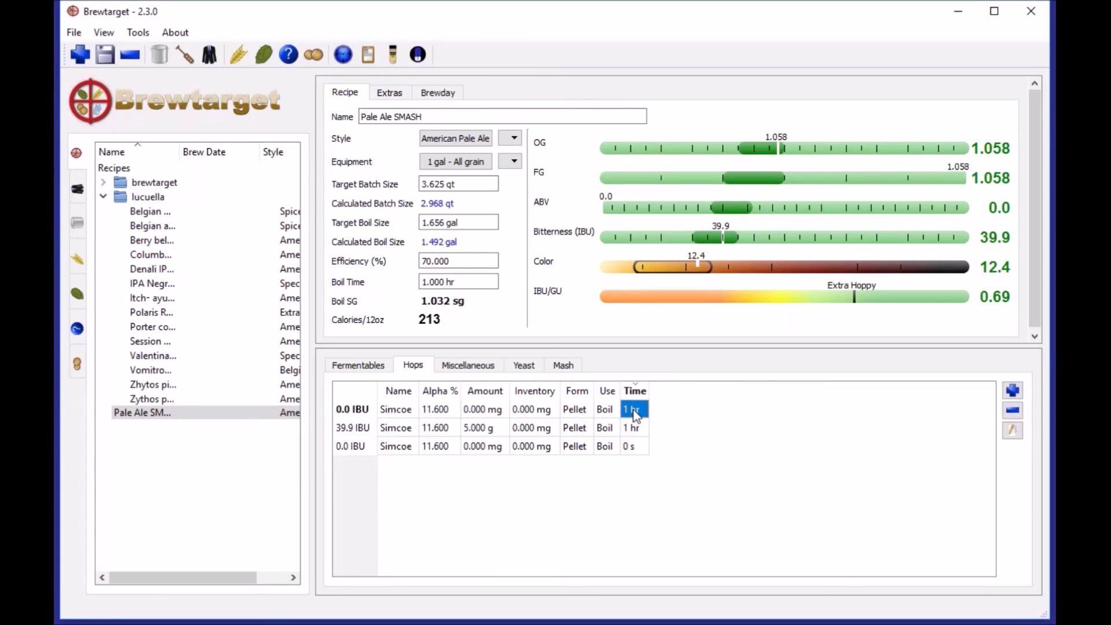
text(30 min)
key(Return)
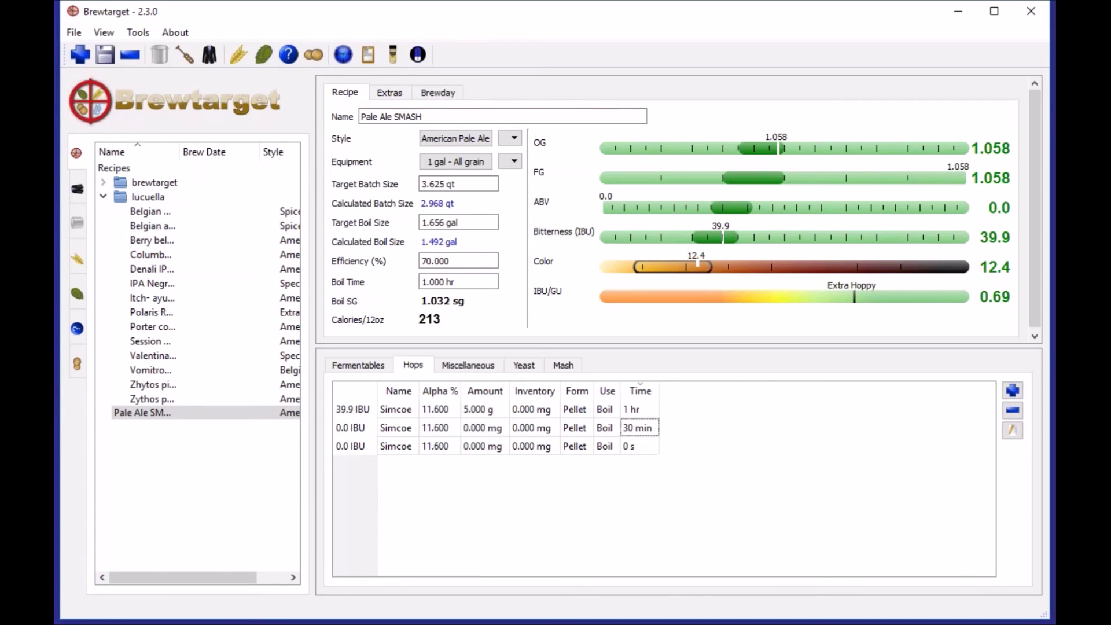
Step: Set the 30-minute Simcoe addition's amount to 2 g and the 0-time addition's amount to 5 g
click(487, 428)
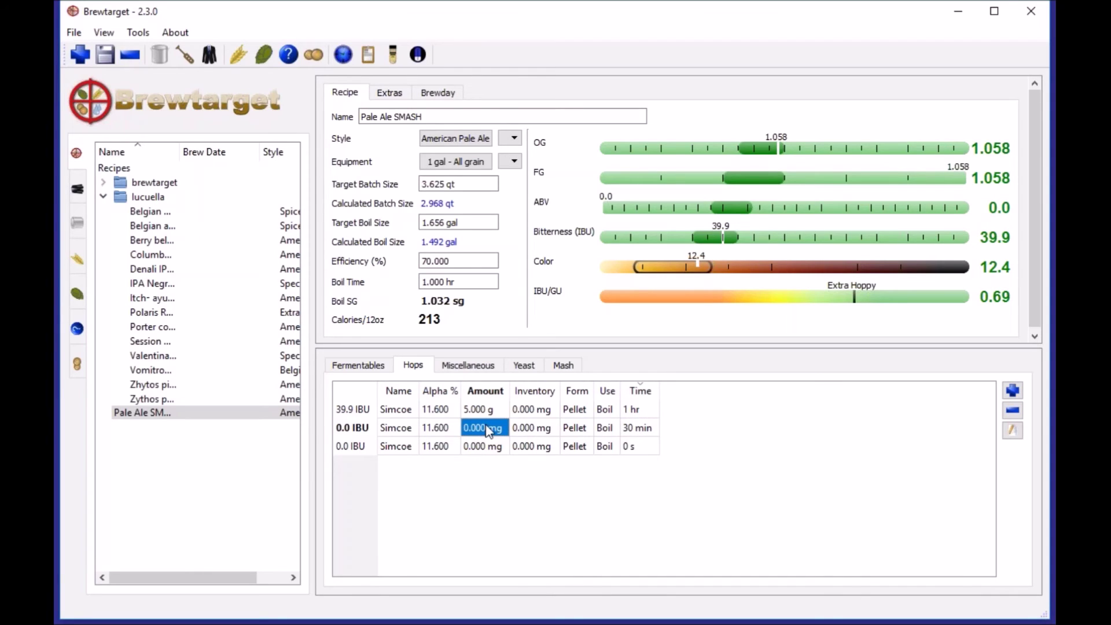
text(2 g)
click(498, 446)
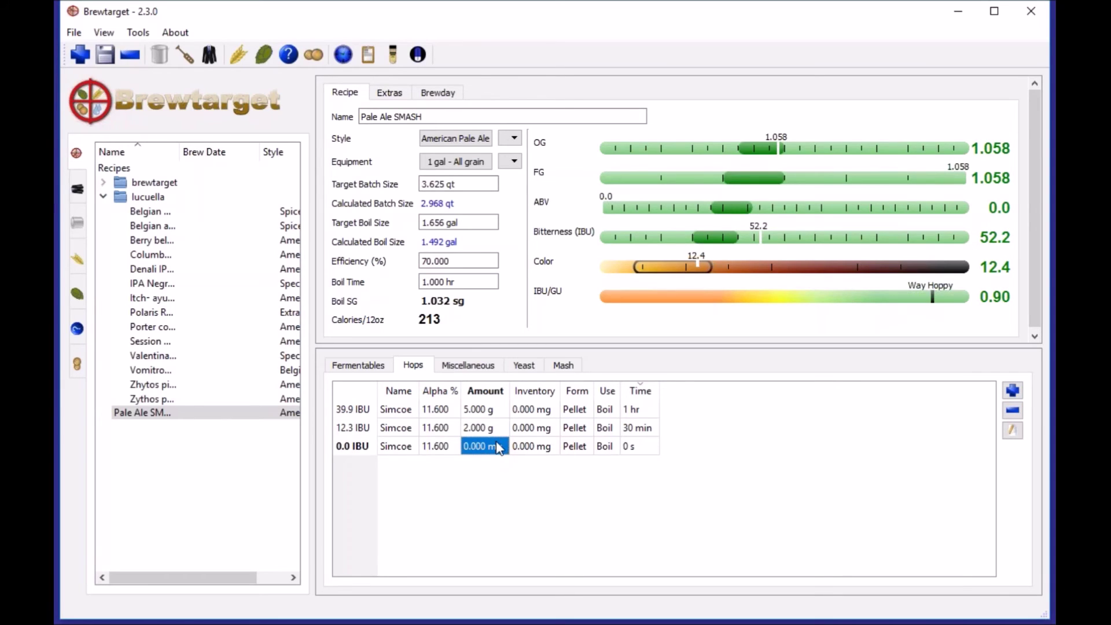
text(5)
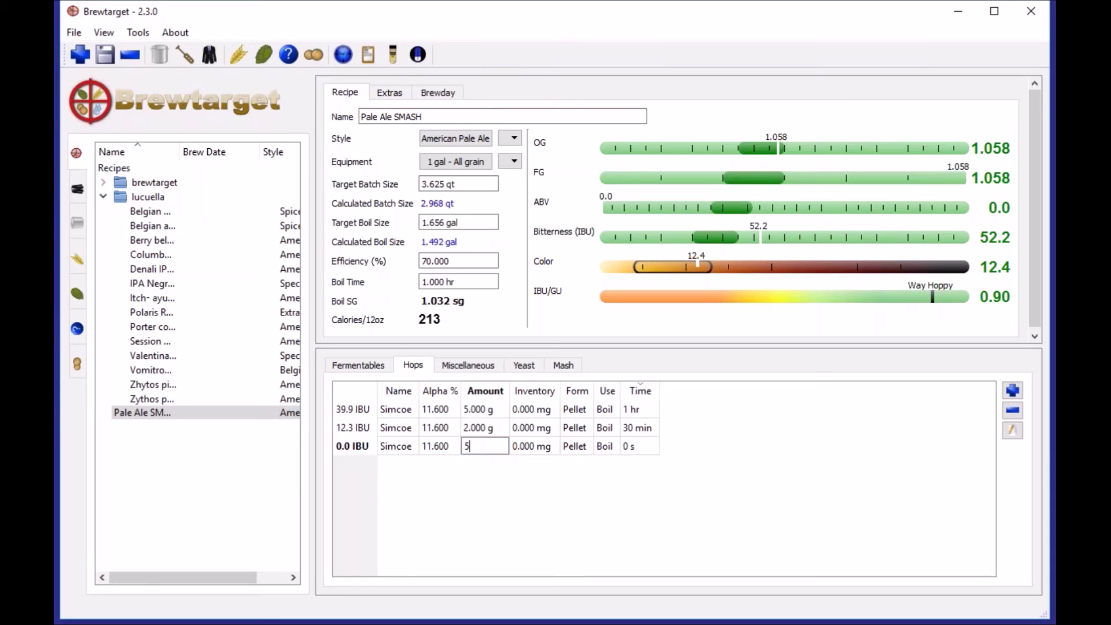
text(.000 g)
click(483, 428)
click(568, 514)
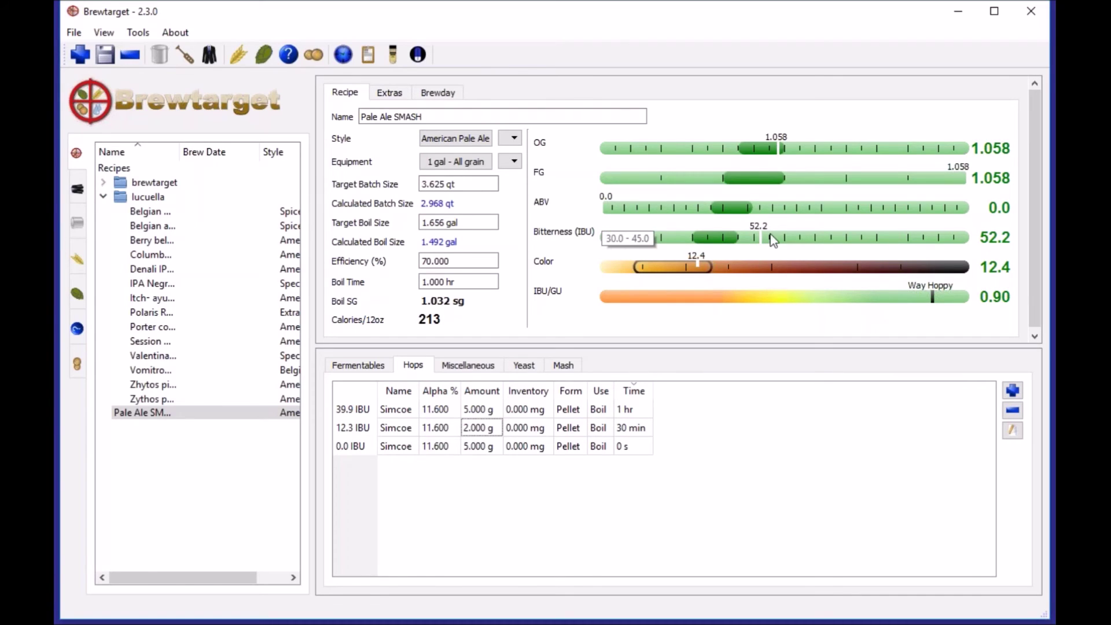
Step: Reduce the 1-hour Simcoe addition's amount to 4 g and check the bitterness against the style range
click(470, 409)
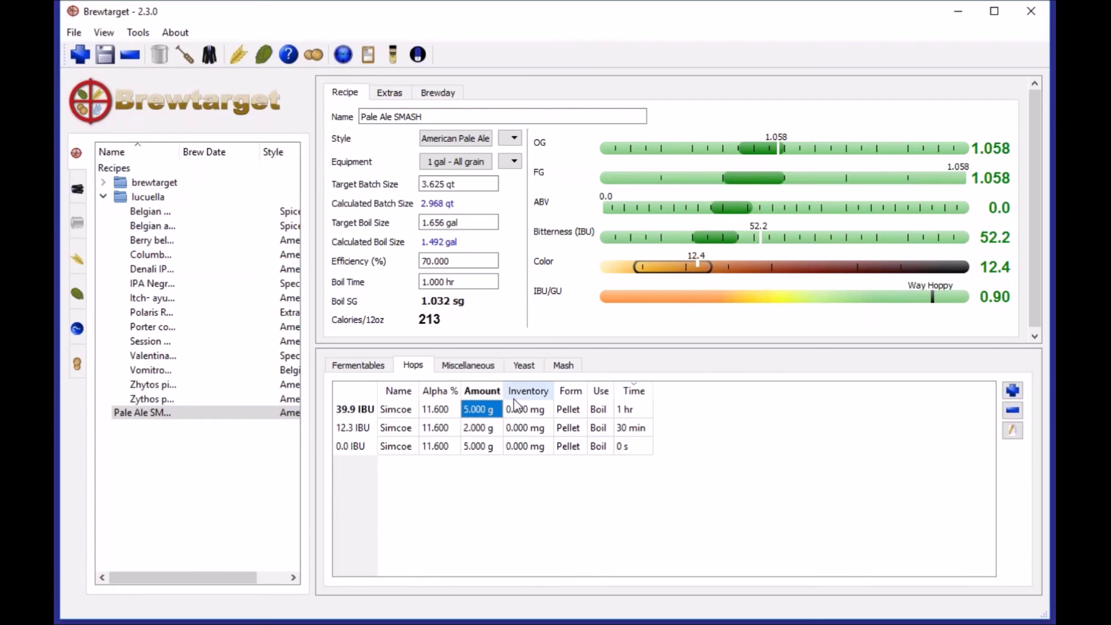
text(4 g)
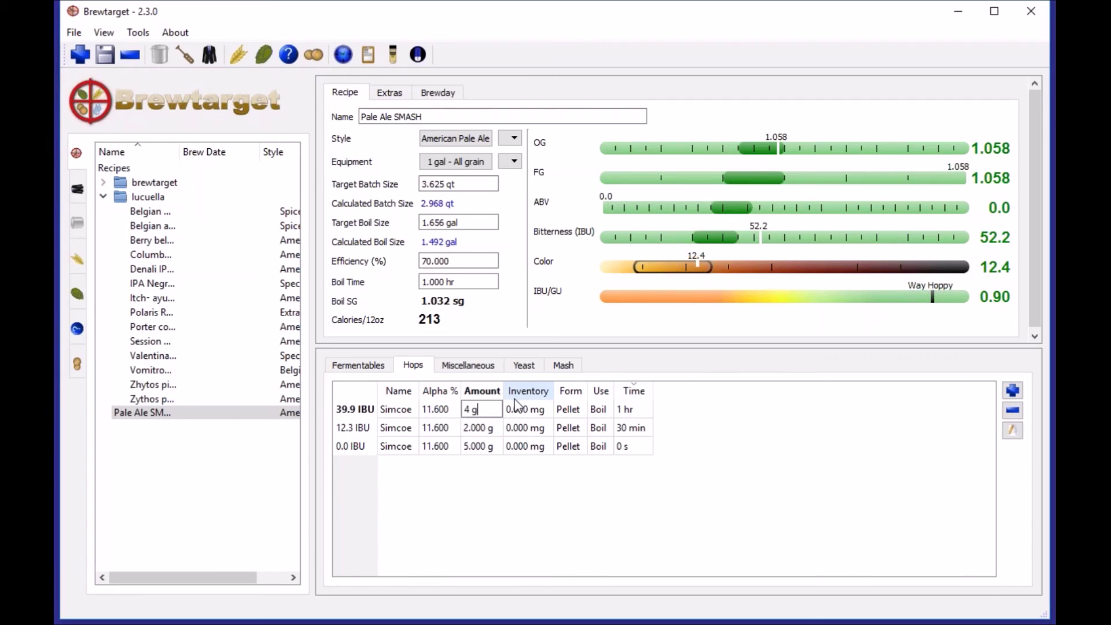
click(487, 431)
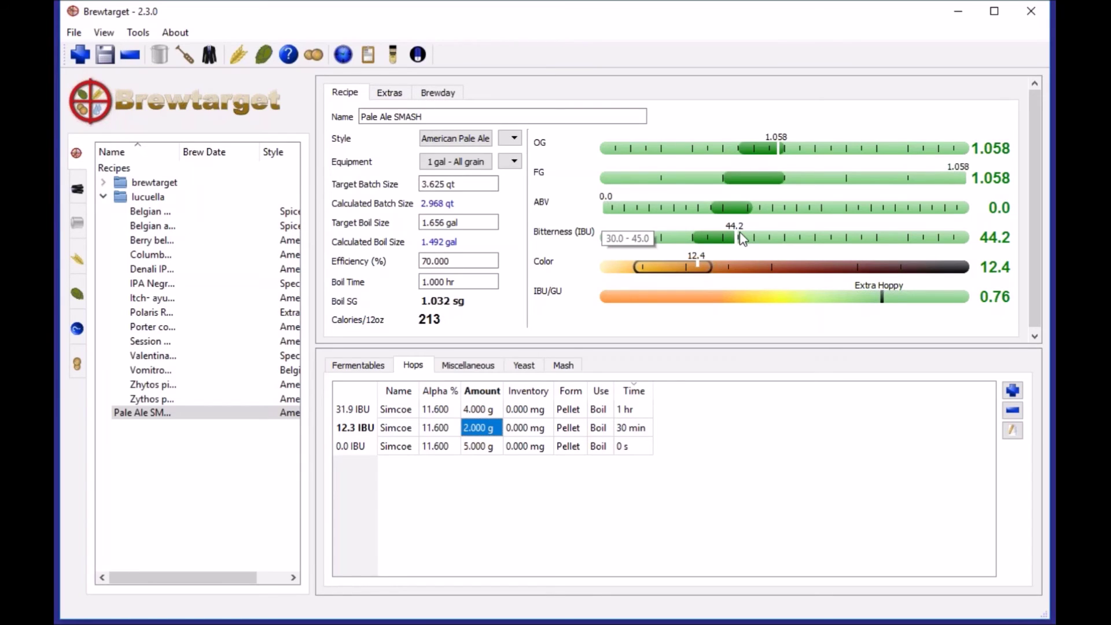
click(548, 508)
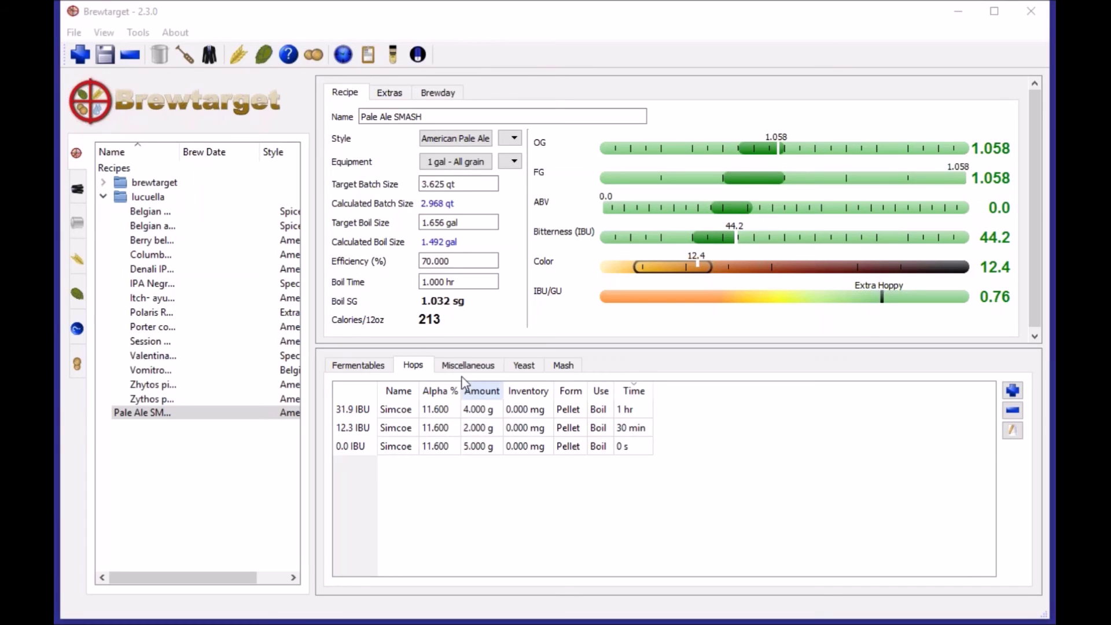
Step: Add Safbrew T-58 from the yeast database to the recipe and check its amount and the ABV against the style range
click(525, 366)
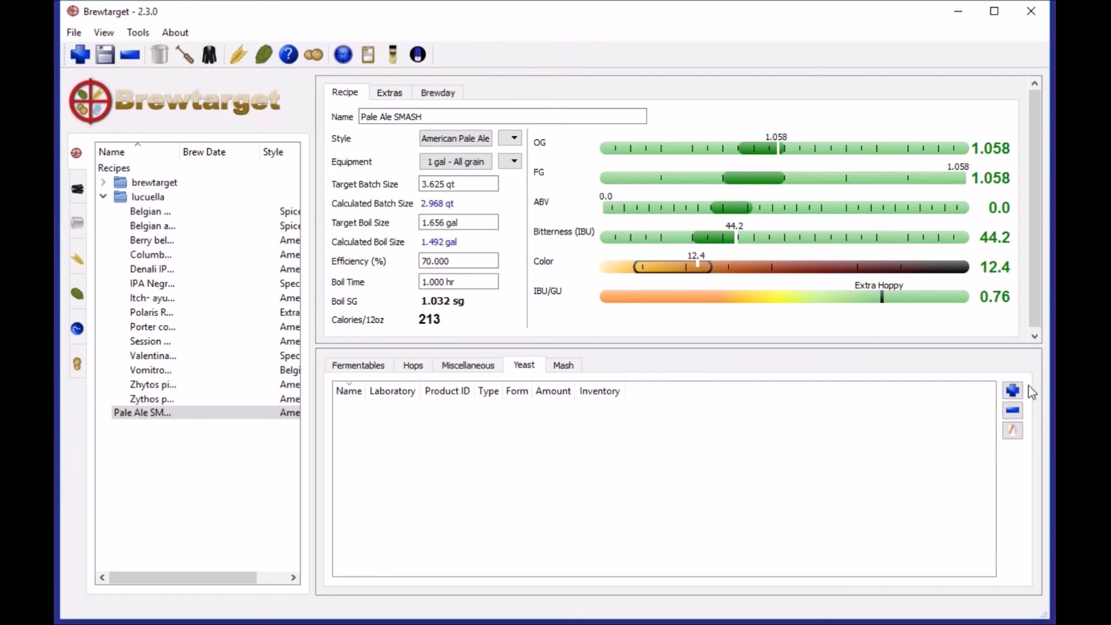
click(1012, 391)
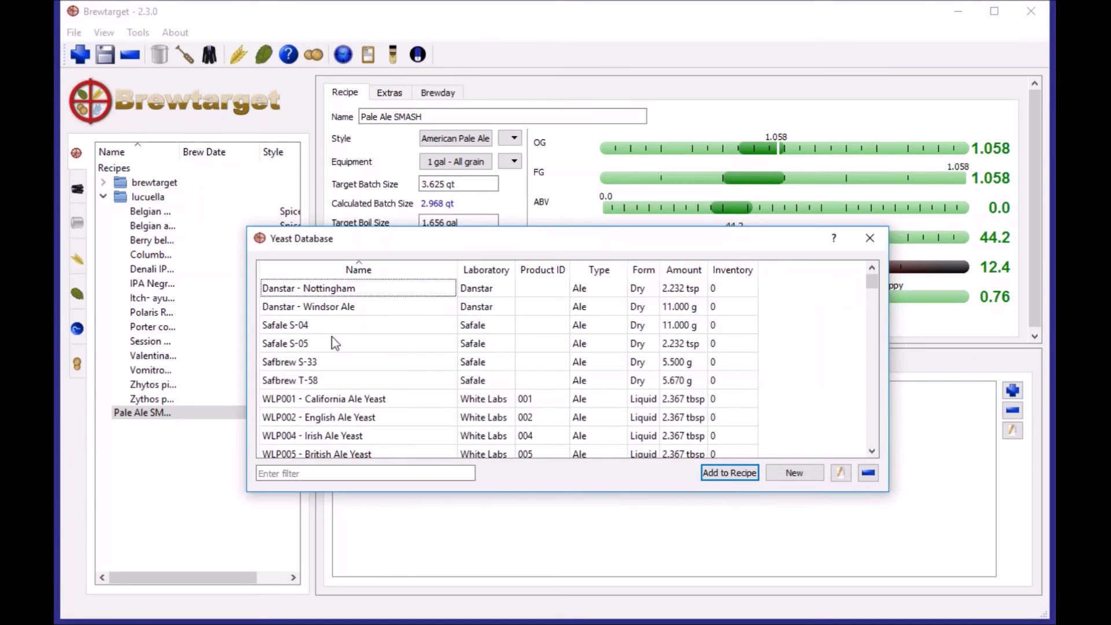
drag(411, 238, 427, 194)
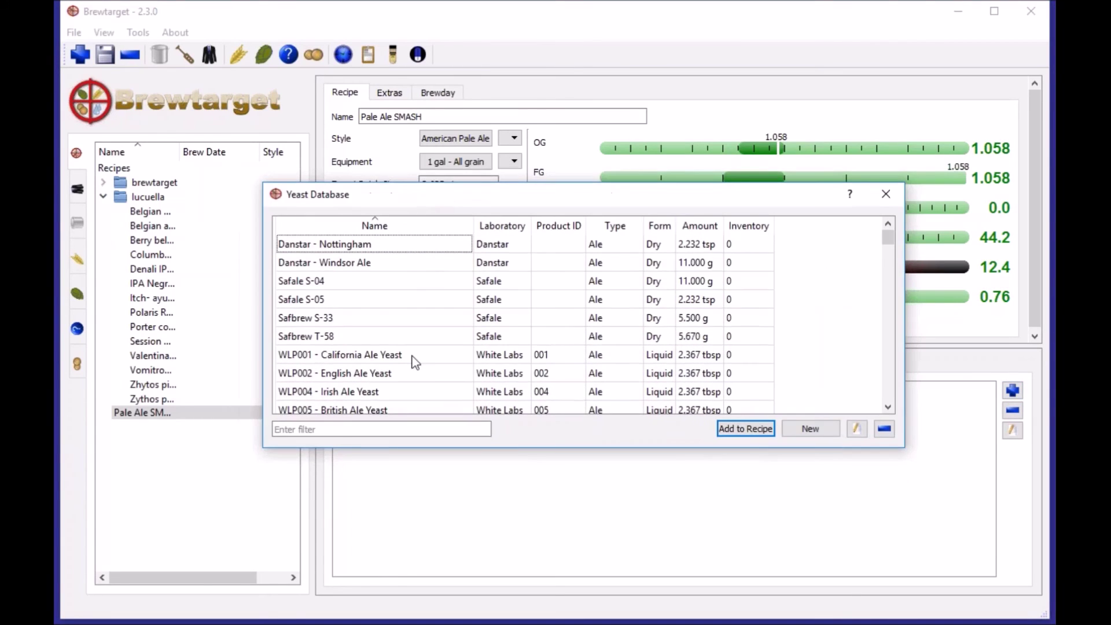
click(330, 339)
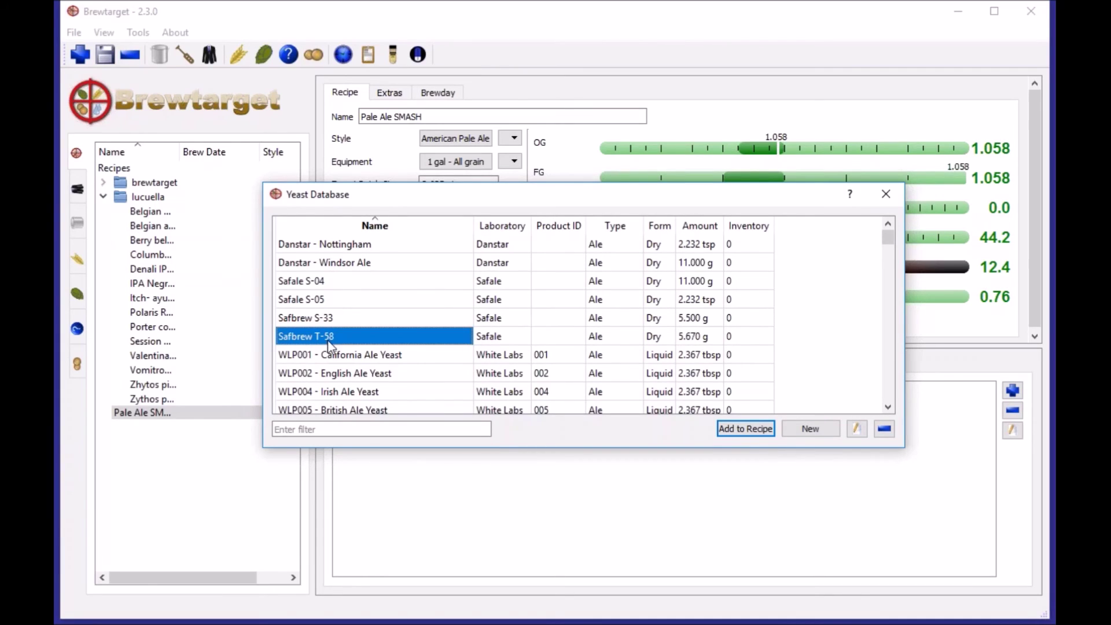
click(332, 298)
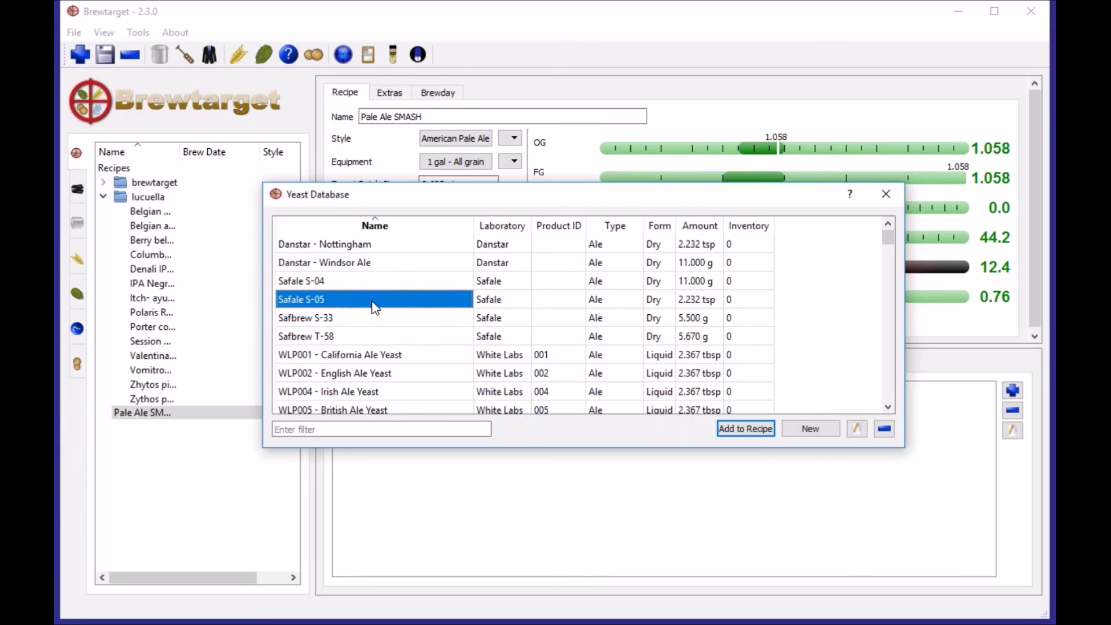
click(347, 282)
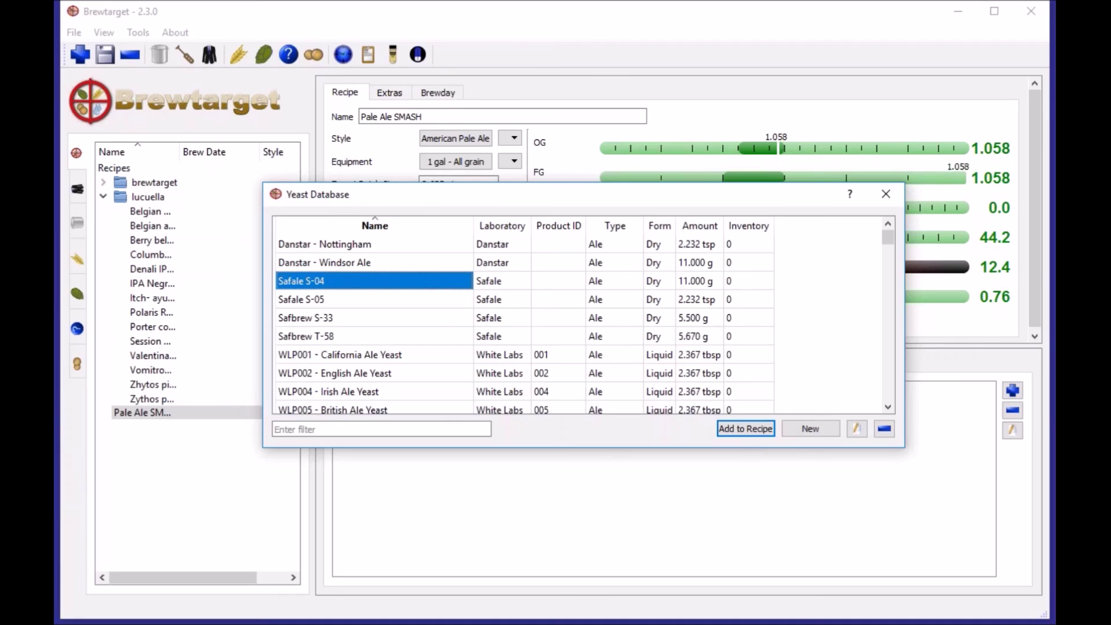
click(338, 302)
click(341, 336)
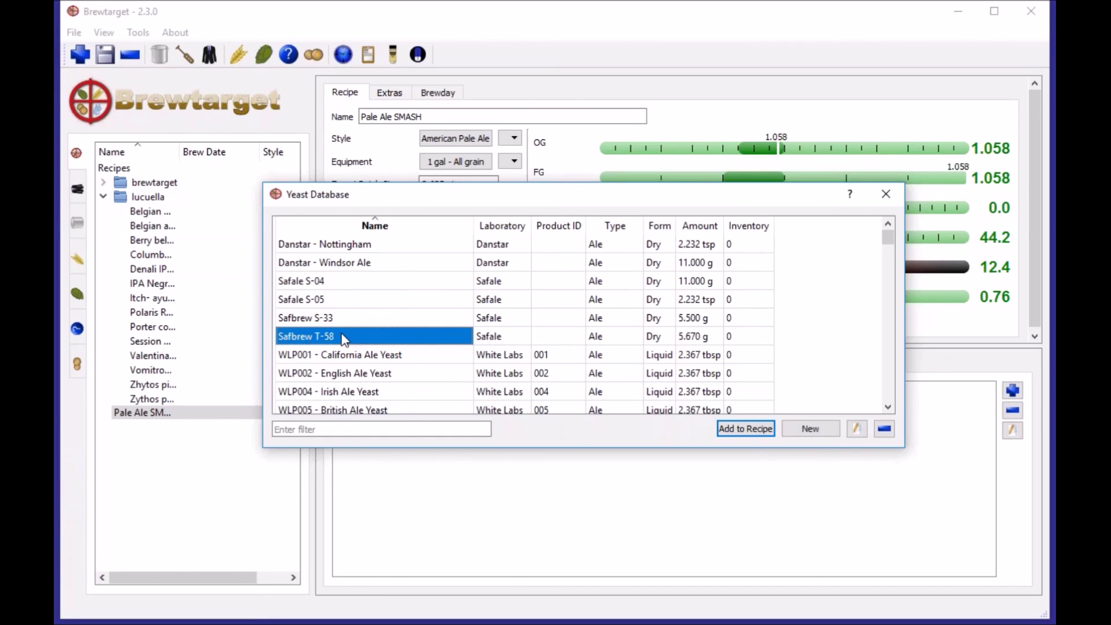
click(746, 435)
click(886, 195)
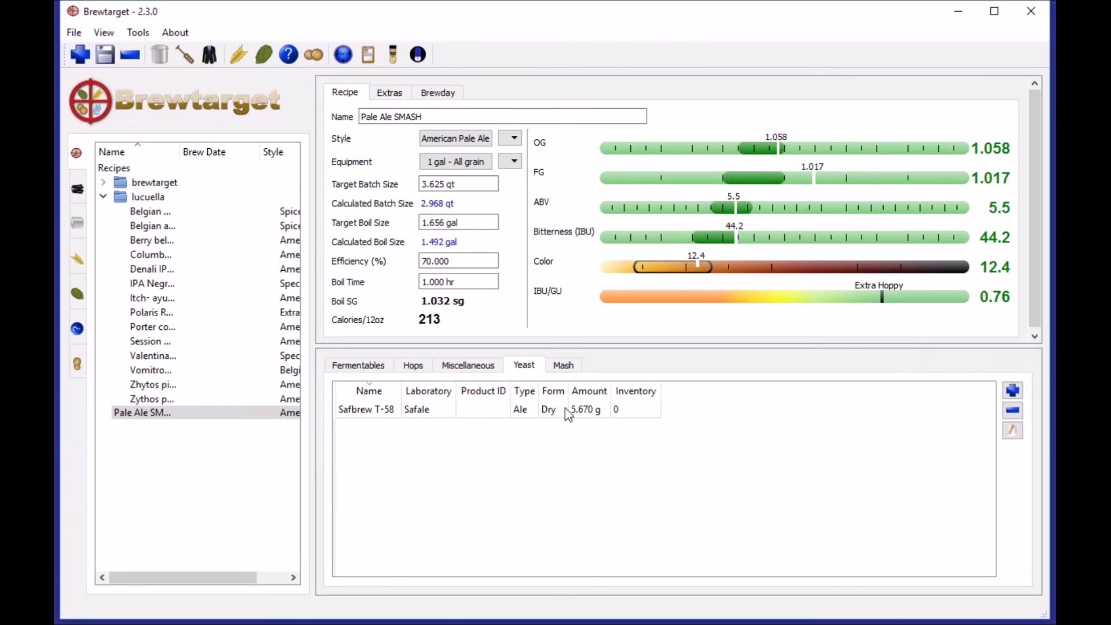
click(594, 413)
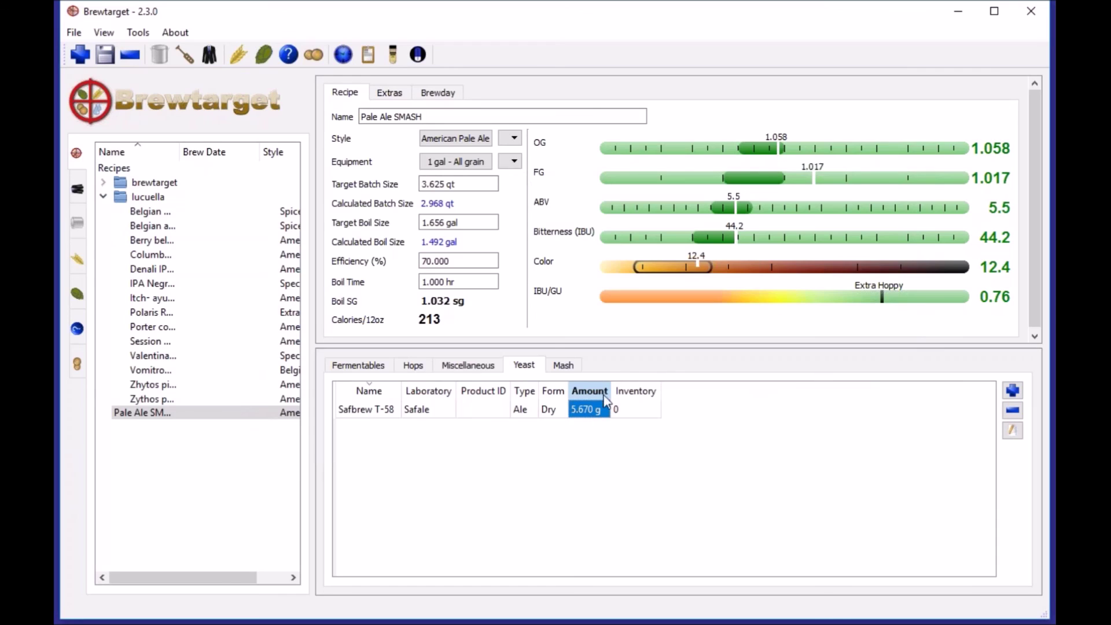
mouse_move(732, 204)
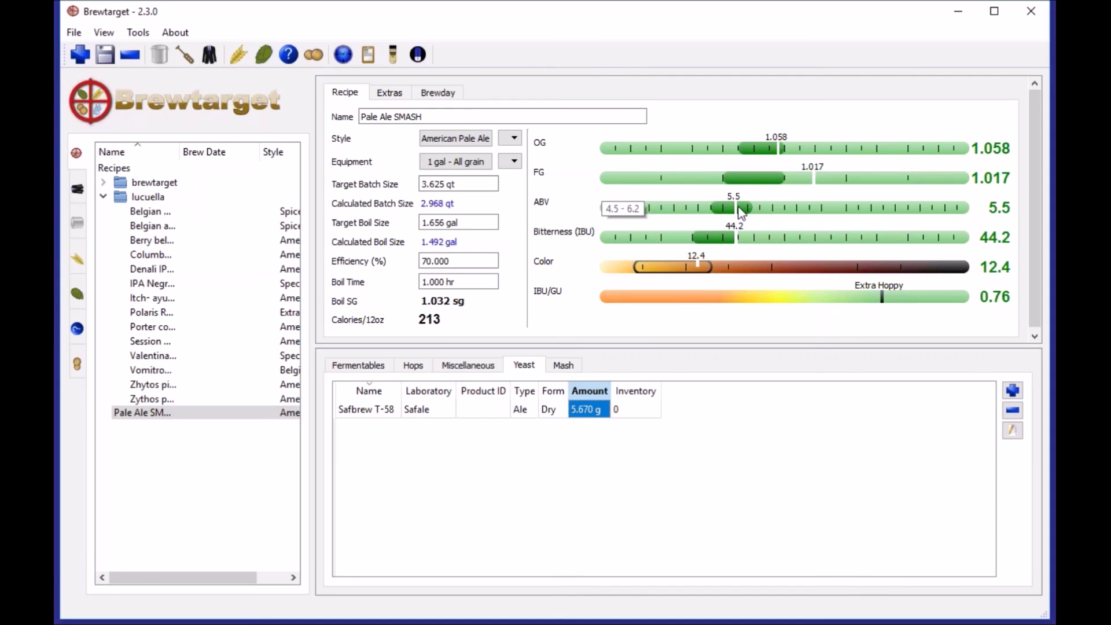
Step: Check the gravity and bitterness against their style ranges and browse the miscellaneous ingredients database without adding anything
mouse_move(815, 178)
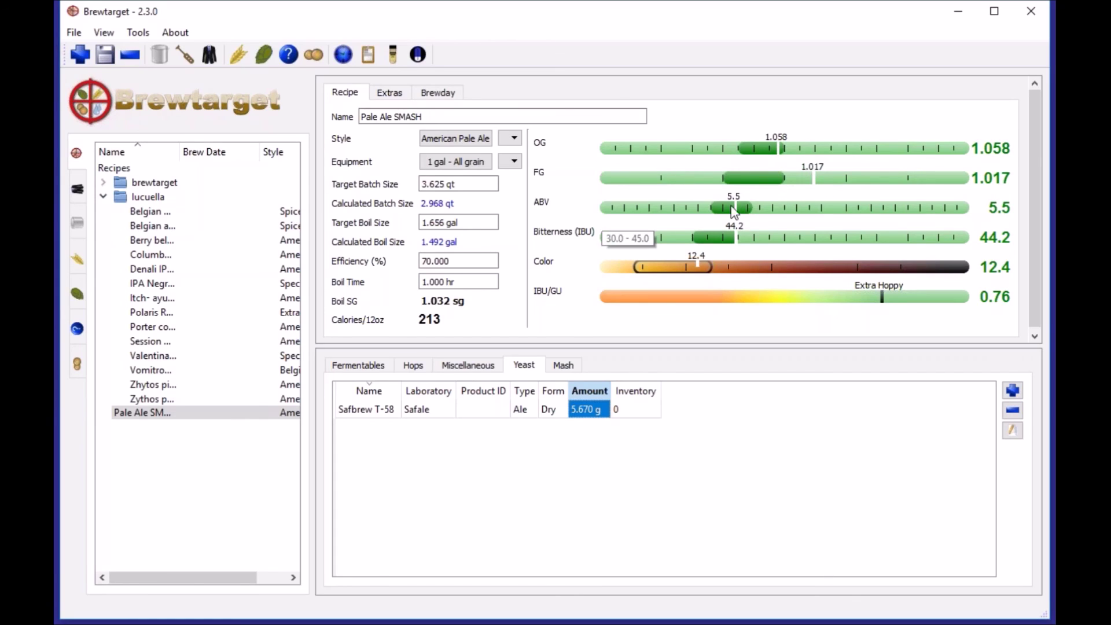
mouse_move(715, 218)
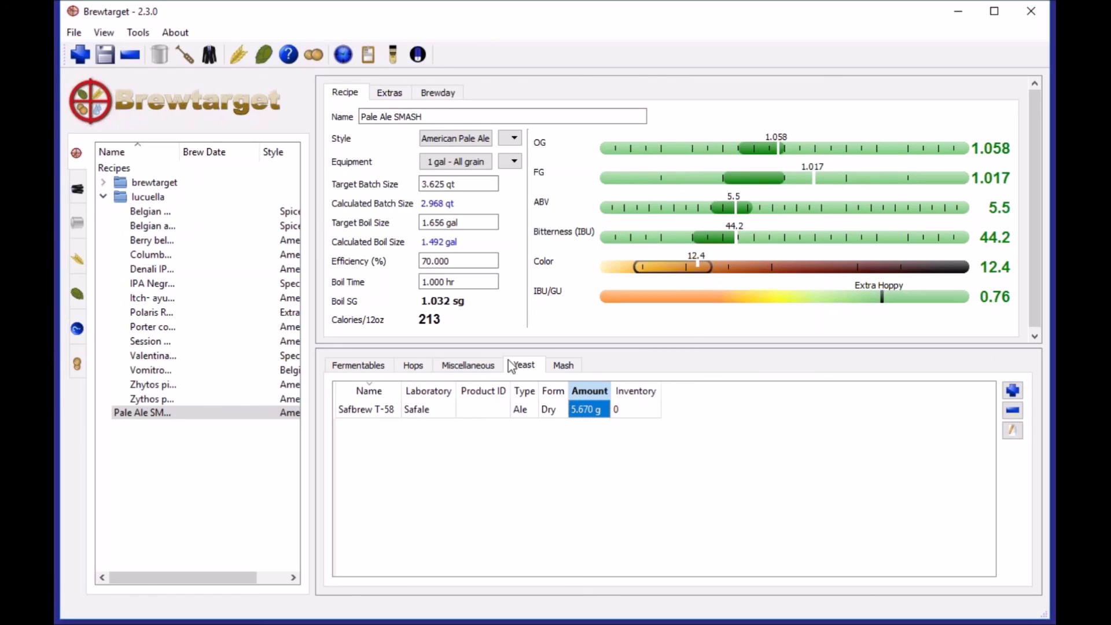
click(480, 361)
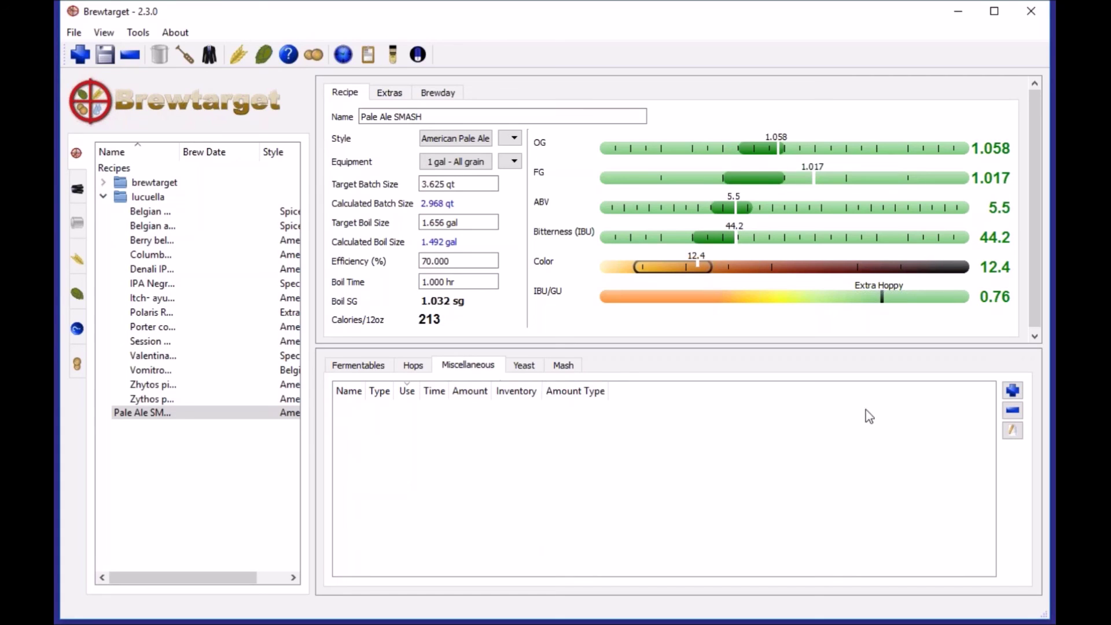
click(1012, 390)
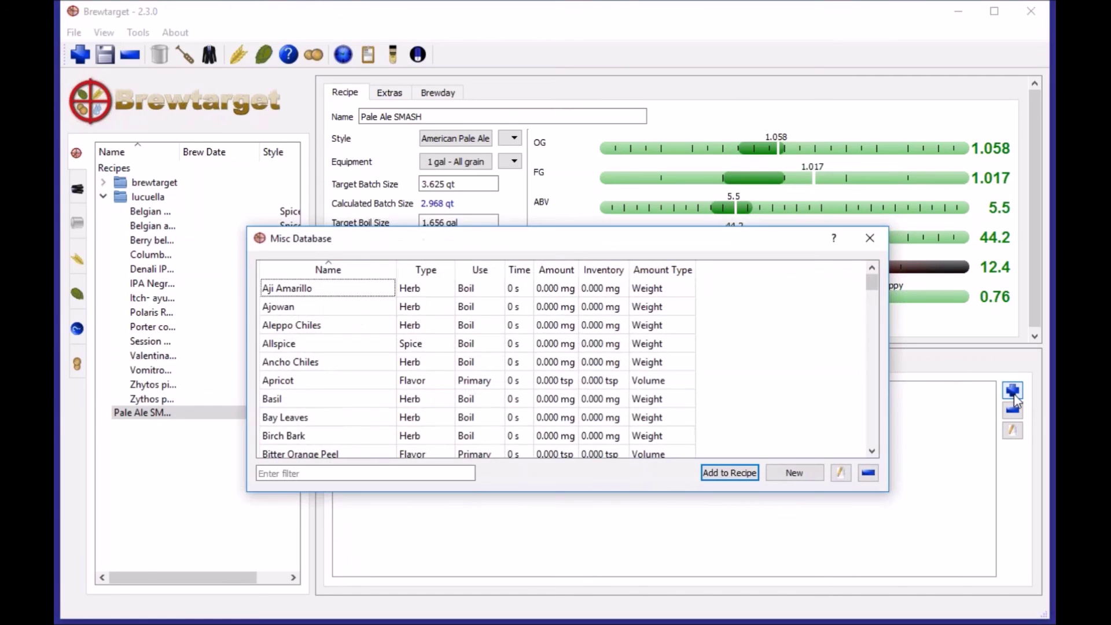
scroll(300, 298, down, 2)
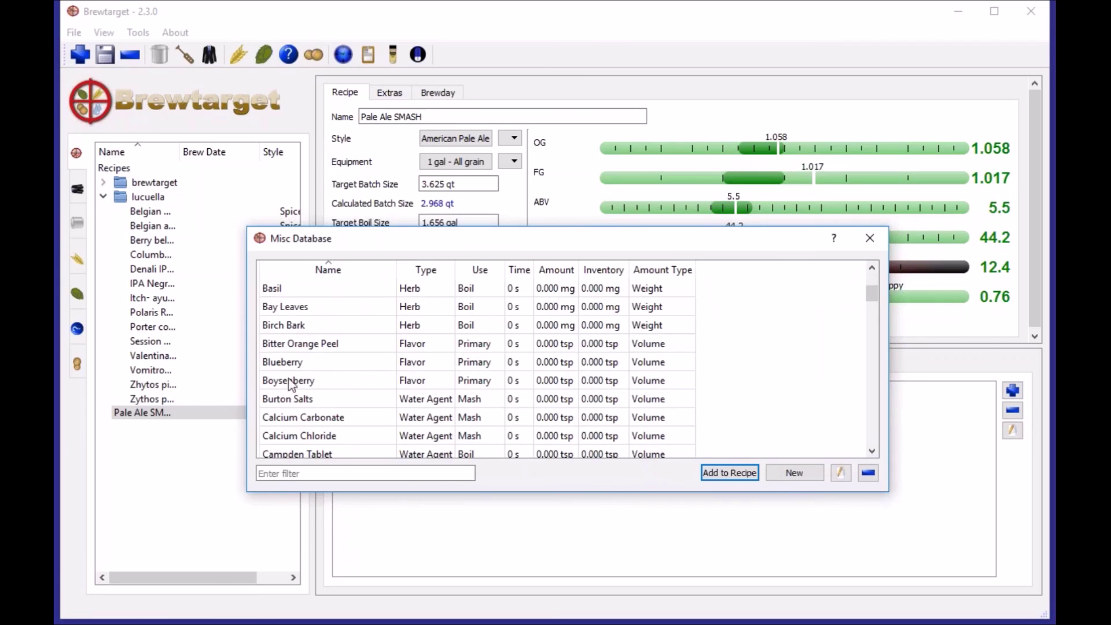
scroll(295, 301, up, 2)
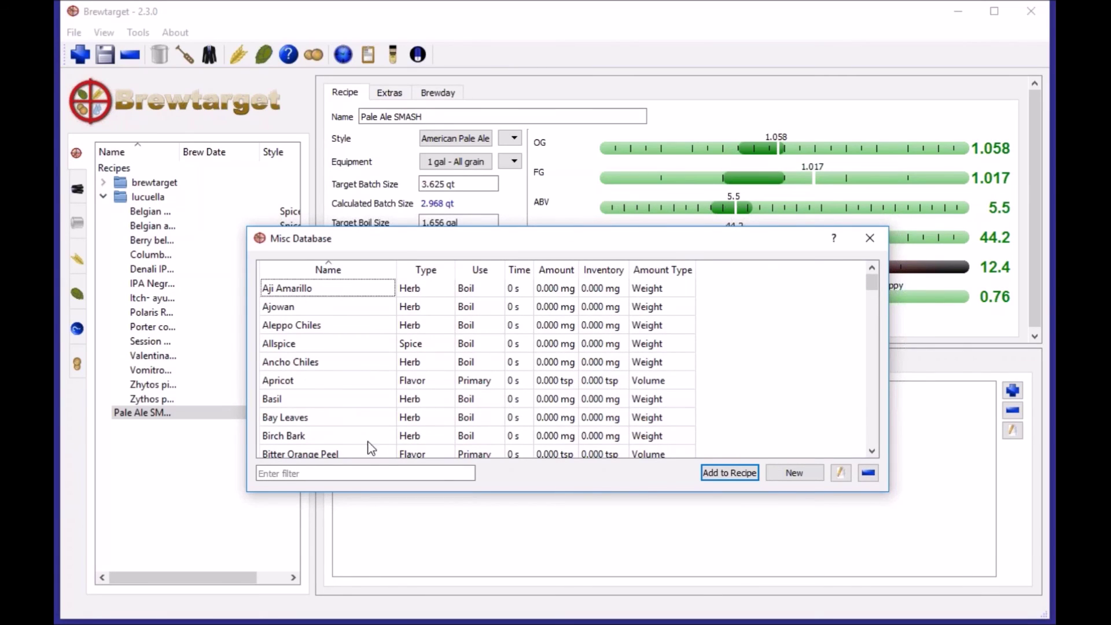
scroll(318, 402, down, 1)
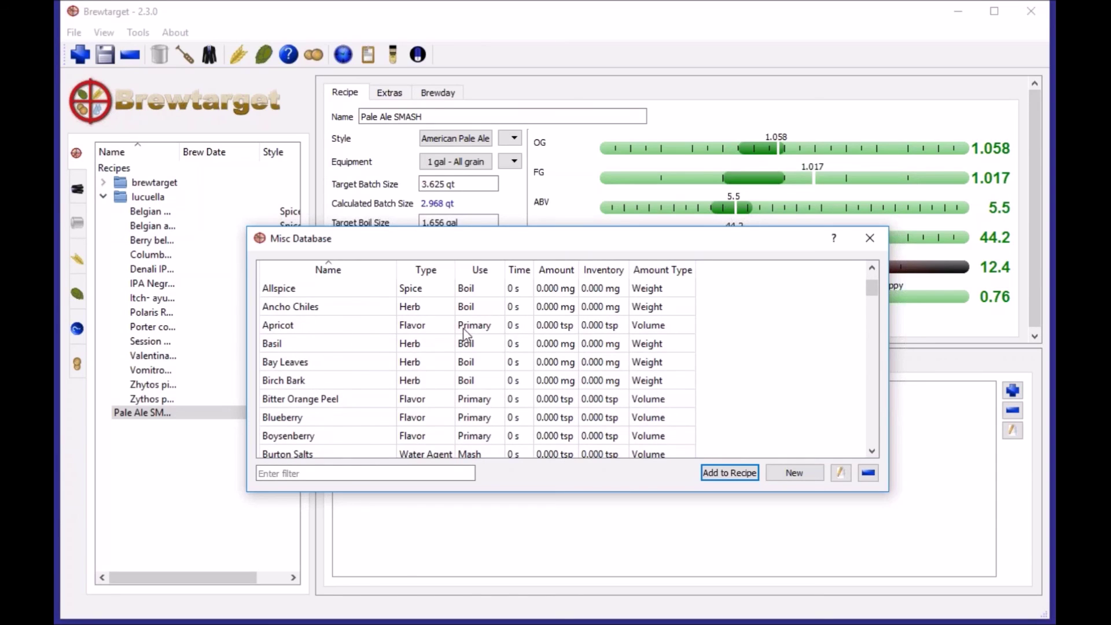
click(870, 238)
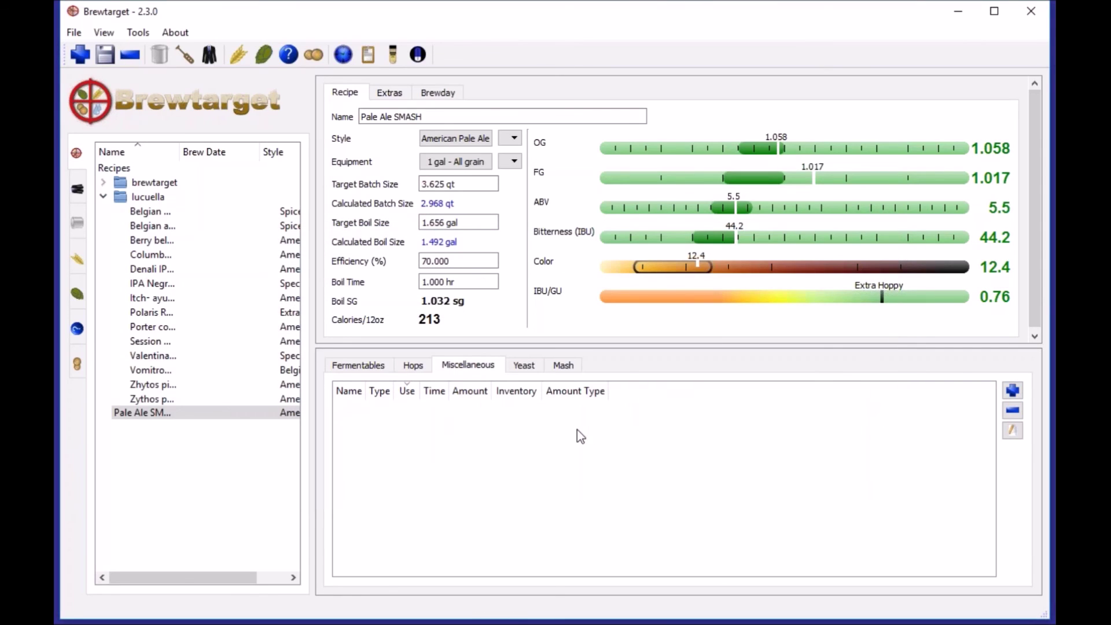
Step: Review the recipe's fermentables and check the original and final gravity against the style ranges
click(351, 365)
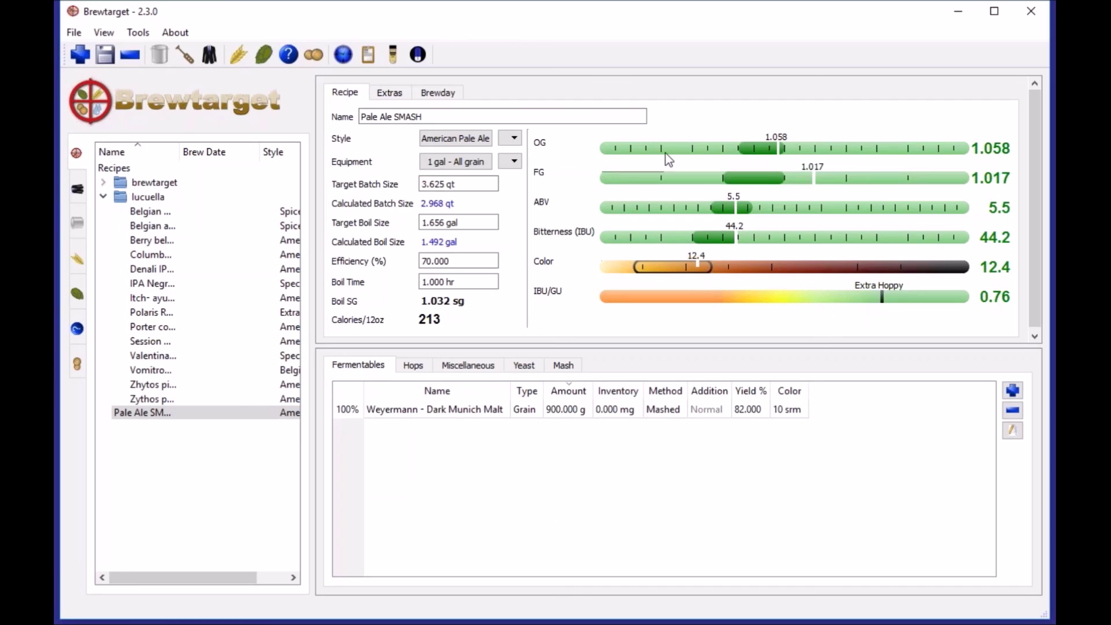
mouse_move(728, 134)
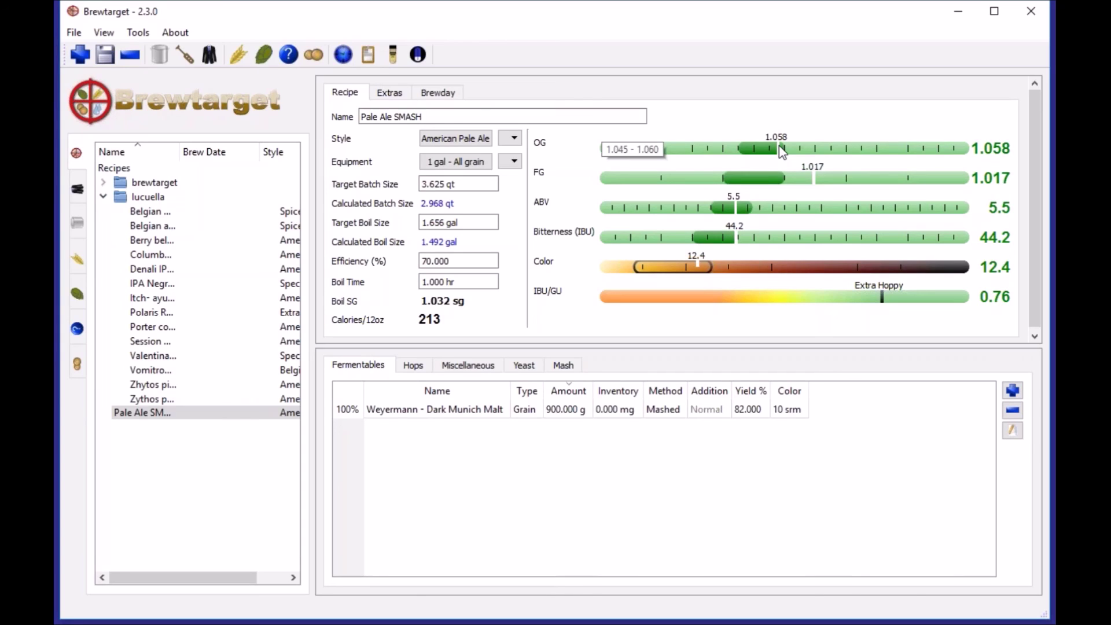
mouse_move(744, 207)
mouse_move(773, 168)
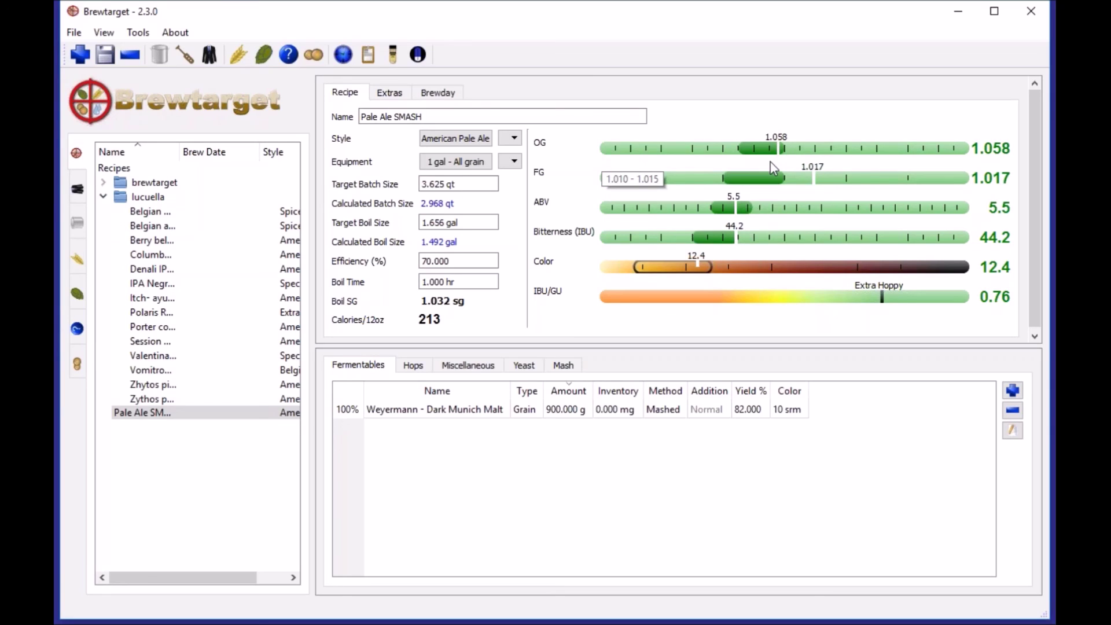